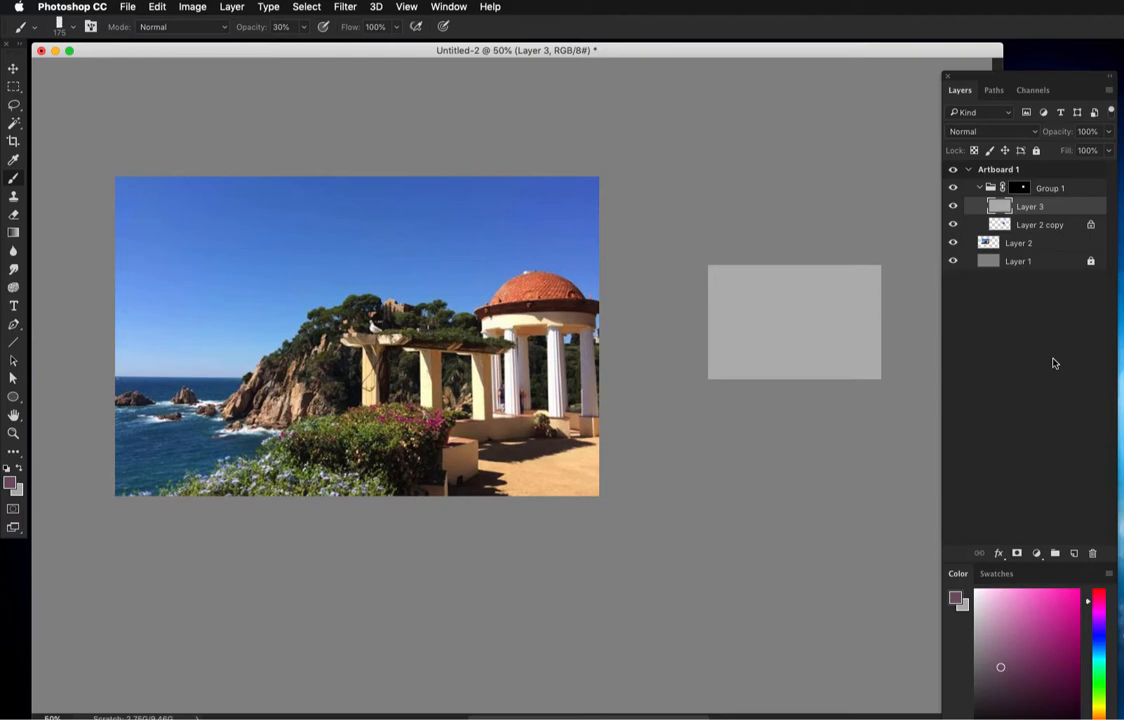
At 100% brush opacity, cover the grey rectangle with solid purple and paint over it with blue sampled from the photo's upper sky.
left_click_drag(252, 28, 246, 28)
key("Return")
left_click_drag(743, 251, 743, 381)
mouse_move(816, 326)
left_mouse_down()
mouse_move(864, 316)
mouse_move(805, 311)
mouse_move(830, 250)
mouse_move(825, 323)
mouse_move(840, 383)
mouse_move(865, 362)
mouse_move(872, 314)
left_mouse_up()
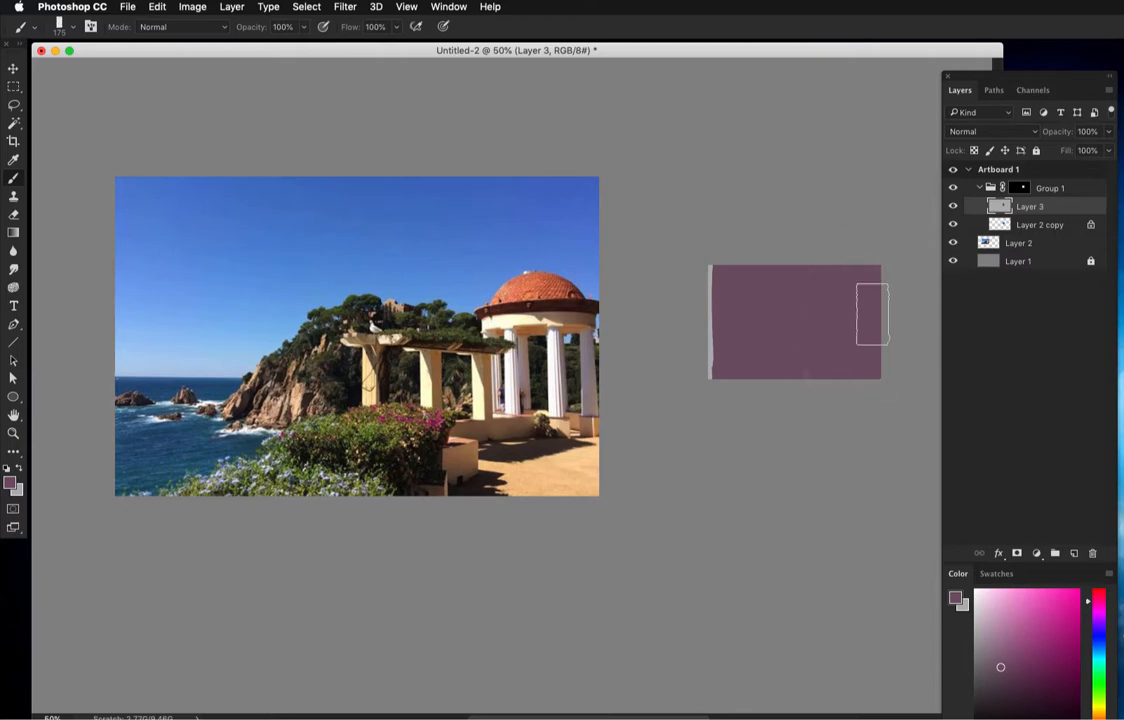
mouse_move(755, 371)
left_mouse_down()
mouse_move(709, 315)
mouse_move(812, 332)
mouse_move(804, 339)
mouse_move(796, 317)
mouse_move(836, 304)
mouse_move(828, 320)
mouse_move(778, 341)
mouse_move(879, 335)
mouse_move(863, 295)
mouse_move(860, 379)
mouse_move(817, 316)
mouse_move(787, 311)
mouse_move(740, 271)
mouse_move(716, 283)
mouse_move(670, 400)
left_mouse_up()
left_click(512, 205, "alt")
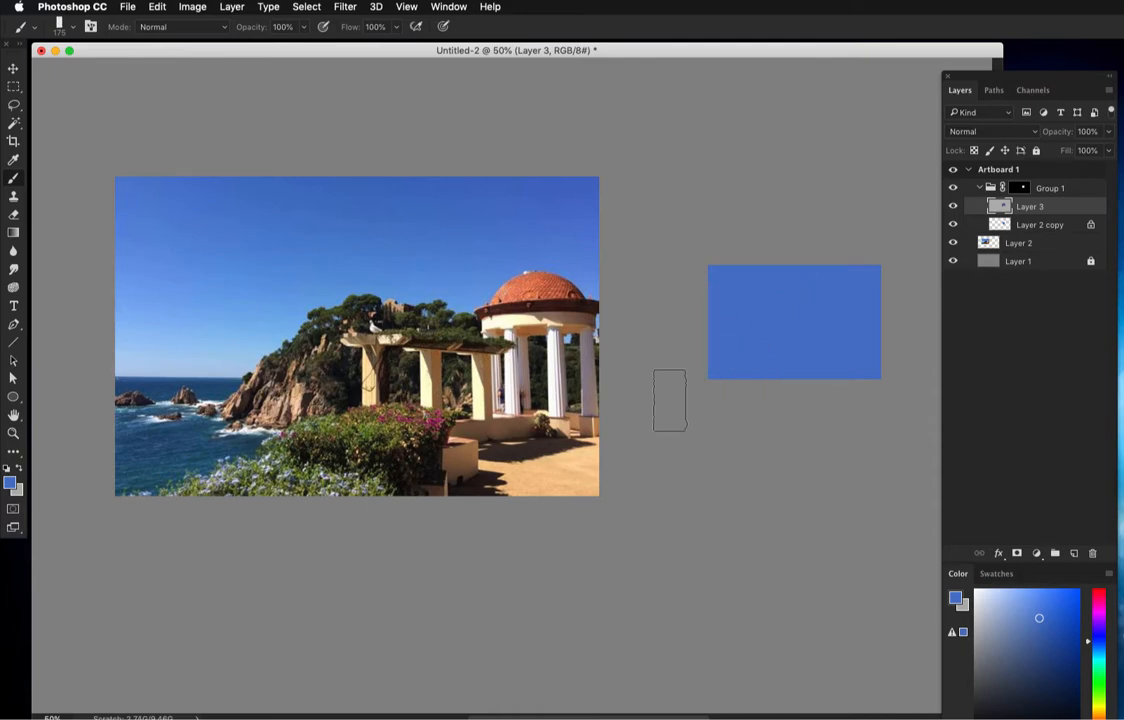
Set the brush opacity to 32% and layer overlapping strokes of orange sampled from the dome across the blue rectangle.
left_click_drag(250, 27, 237, 26)
type("32")
key("Return")
left_click(537, 281, "alt")
mouse_move(735, 385)
left_mouse_down()
mouse_move(801, 249)
mouse_move(771, 384)
mouse_move(818, 265)
mouse_move(806, 333)
mouse_move(823, 247)
mouse_move(796, 400)
mouse_move(815, 246)
mouse_move(781, 399)
mouse_move(803, 242)
mouse_move(766, 391)
mouse_move(775, 249)
mouse_move(754, 374)
mouse_move(815, 250)
mouse_move(786, 362)
mouse_move(808, 256)
mouse_move(768, 339)
mouse_move(772, 372)
mouse_move(807, 249)
mouse_move(775, 359)
mouse_move(782, 377)
mouse_move(808, 271)
mouse_move(812, 353)
mouse_move(830, 375)
mouse_move(847, 281)
mouse_move(855, 354)
mouse_move(876, 290)
left_mouse_up()
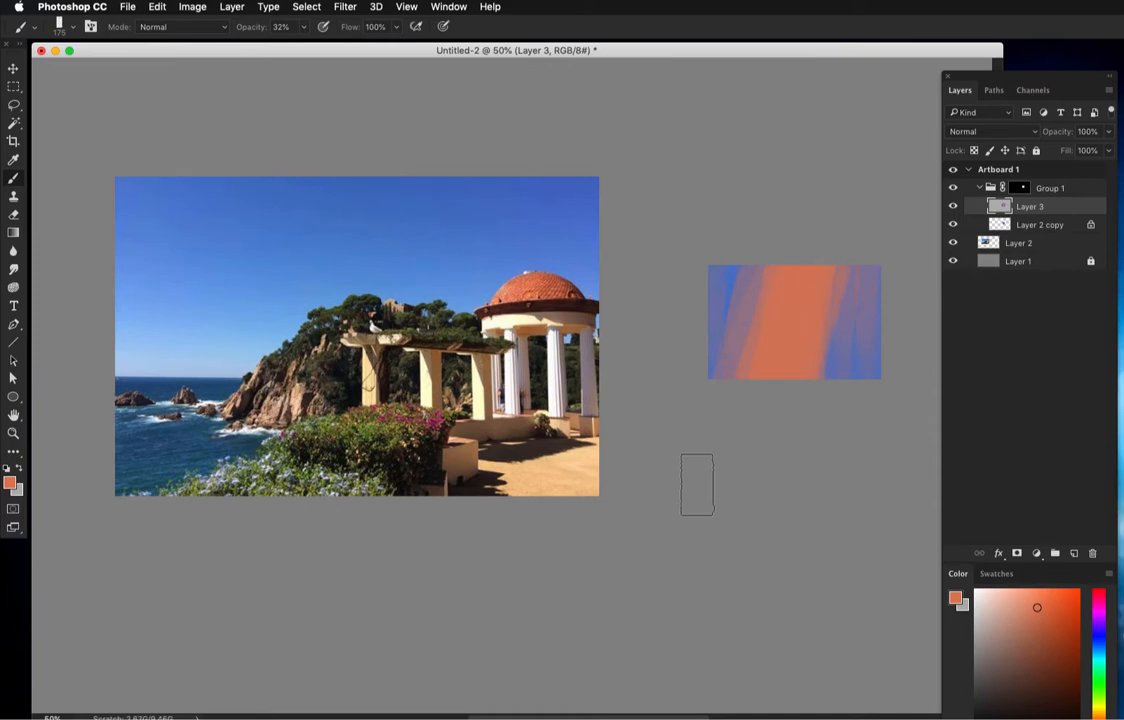
mouse_move(872, 354)
left_mouse_down()
mouse_move(837, 250)
mouse_move(819, 388)
mouse_move(853, 254)
mouse_move(837, 416)
mouse_move(841, 256)
mouse_move(819, 433)
mouse_move(795, 271)
mouse_move(770, 252)
mouse_move(742, 334)
mouse_move(741, 250)
mouse_move(721, 365)
mouse_move(725, 319)
left_mouse_up()
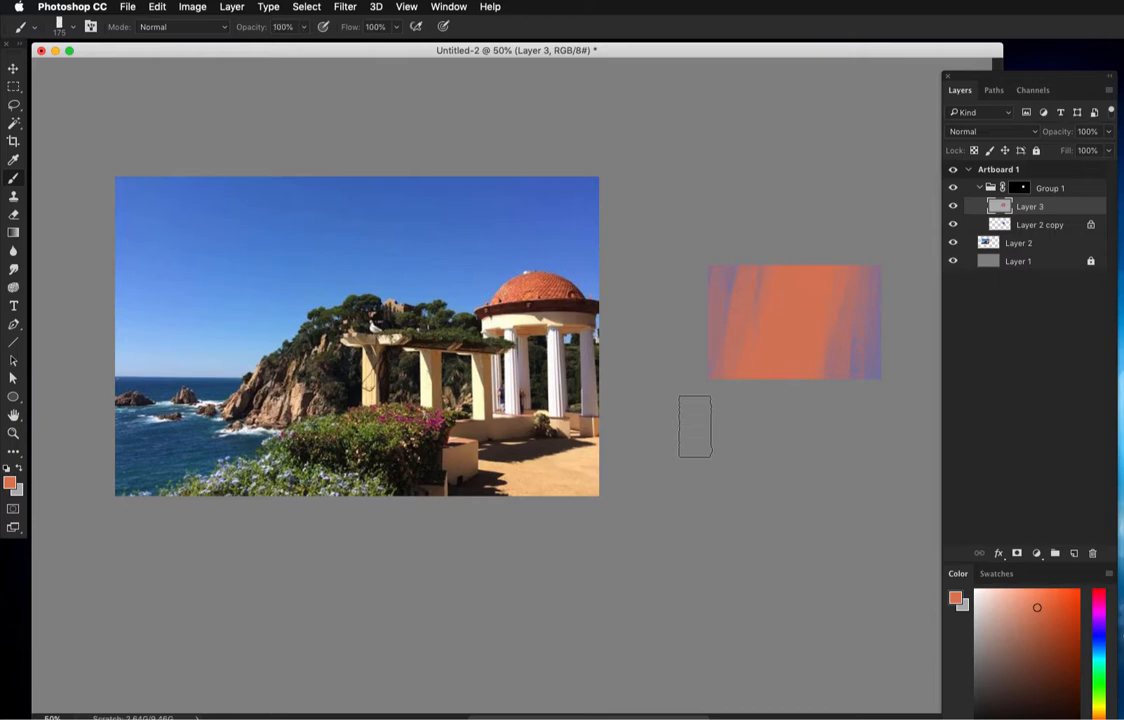
Cover the rectangle with solid orange at 100% opacity, and build up dark green sampled from the photo's greenery over it at 20% opacity.
mouse_move(861, 268)
left_mouse_down()
mouse_move(816, 268)
mouse_move(727, 376)
mouse_move(695, 302)
left_mouse_up()
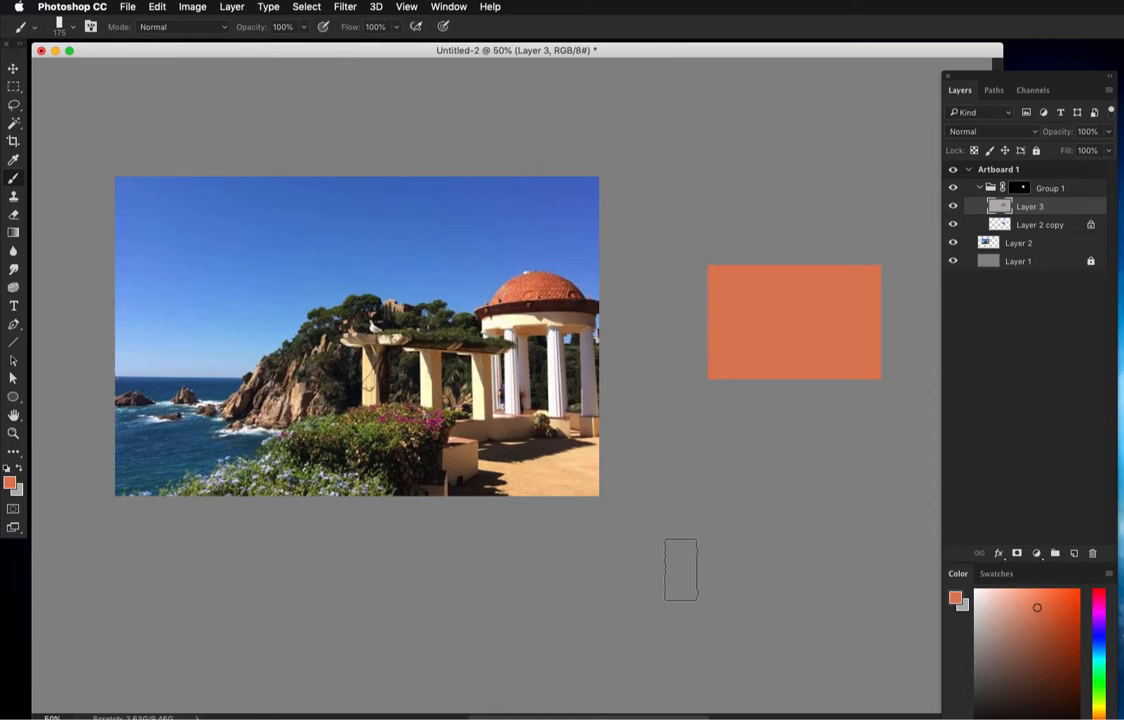
left_click(314, 414, "alt")
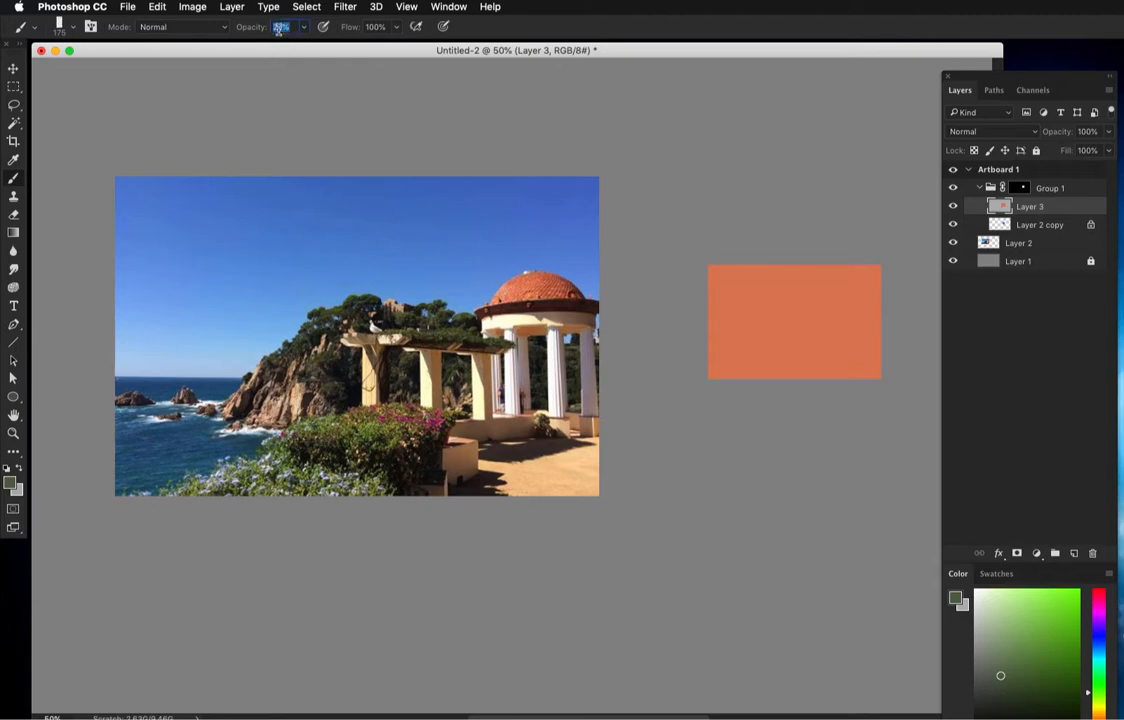
mouse_move(759, 268)
left_mouse_down()
mouse_move(743, 418)
mouse_move(751, 236)
mouse_move(756, 433)
mouse_move(788, 221)
mouse_move(781, 400)
mouse_move(803, 283)
mouse_move(821, 285)
mouse_move(828, 393)
mouse_move(818, 313)
mouse_move(806, 306)
mouse_move(806, 242)
mouse_move(797, 402)
mouse_move(776, 259)
mouse_move(753, 366)
mouse_move(770, 403)
mouse_move(802, 396)
mouse_move(806, 306)
mouse_move(775, 392)
mouse_move(780, 305)
mouse_move(780, 376)
mouse_move(797, 352)
mouse_move(796, 307)
mouse_move(774, 375)
mouse_move(796, 263)
mouse_move(775, 352)
left_mouse_up()
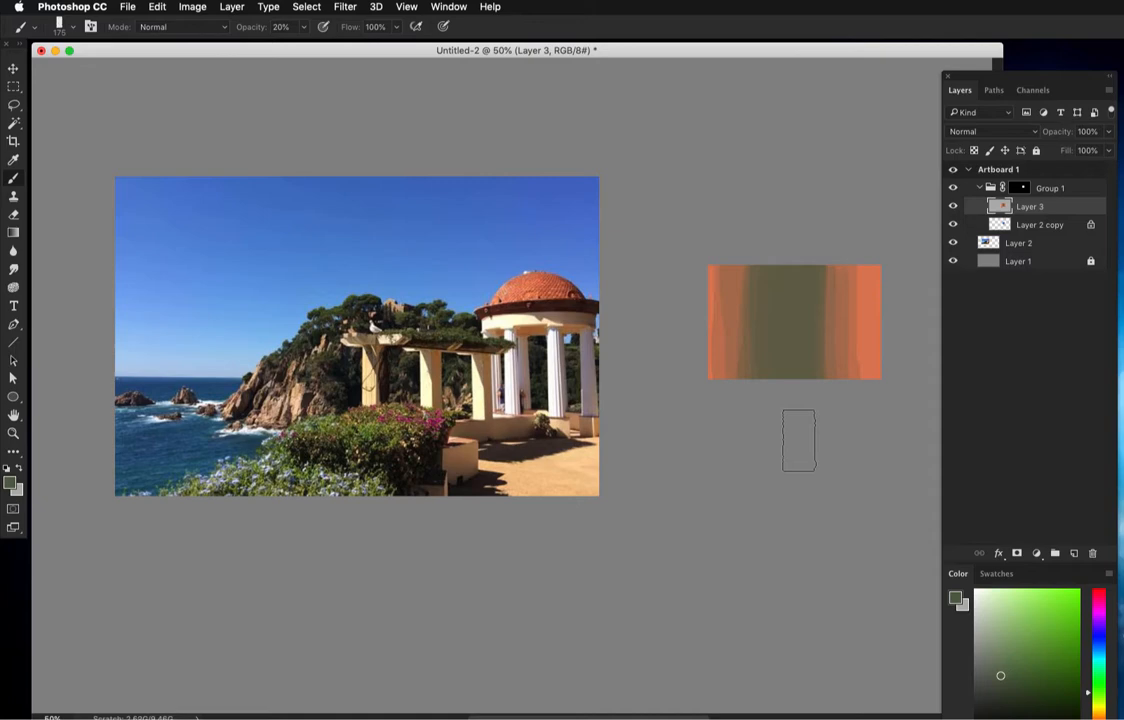
At 100% brush opacity, paint the rectangle's left half with sampled sky blue and its right half with red-orange sampled from the dome.
left_click(583, 186, "alt")
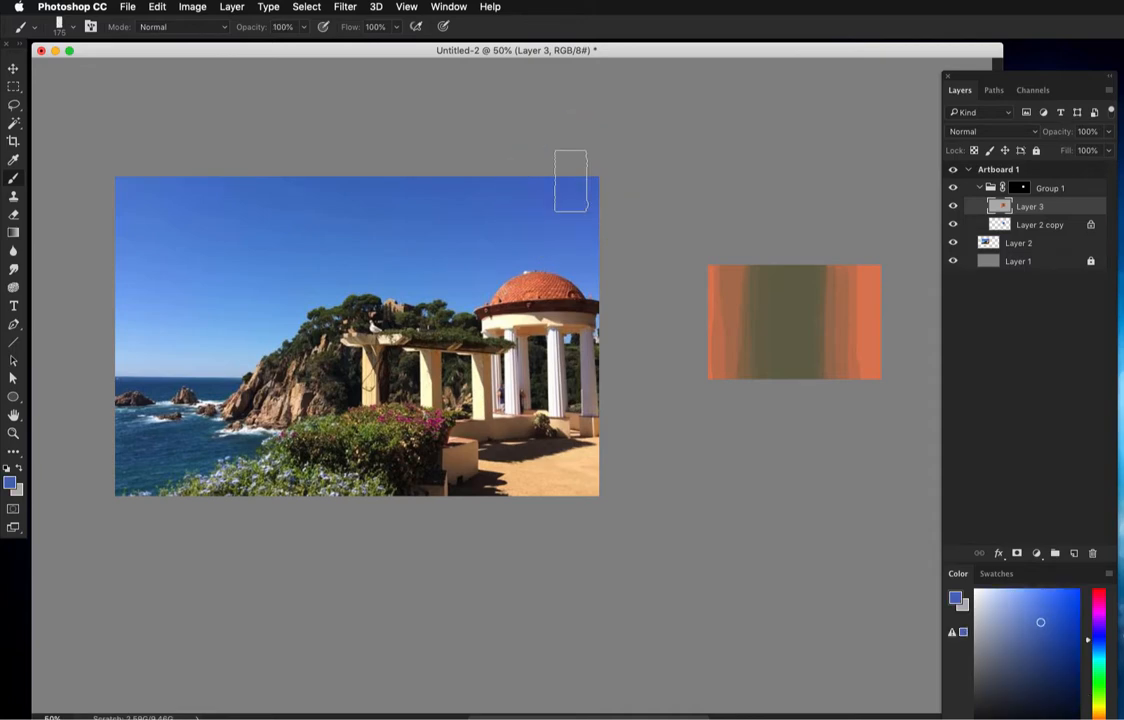
left_click_drag(717, 355, 749, 239)
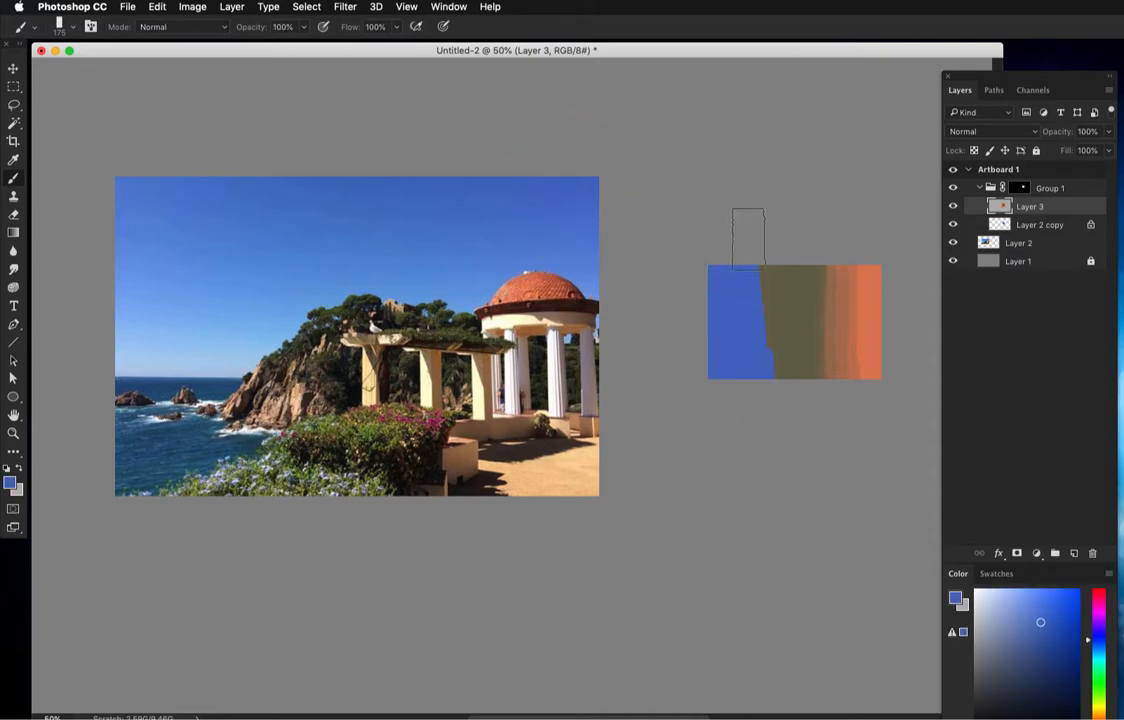
mouse_move(560, 285)
left_mouse_down()
mouse_move(575, 283)
mouse_move(566, 288)
left_mouse_up()
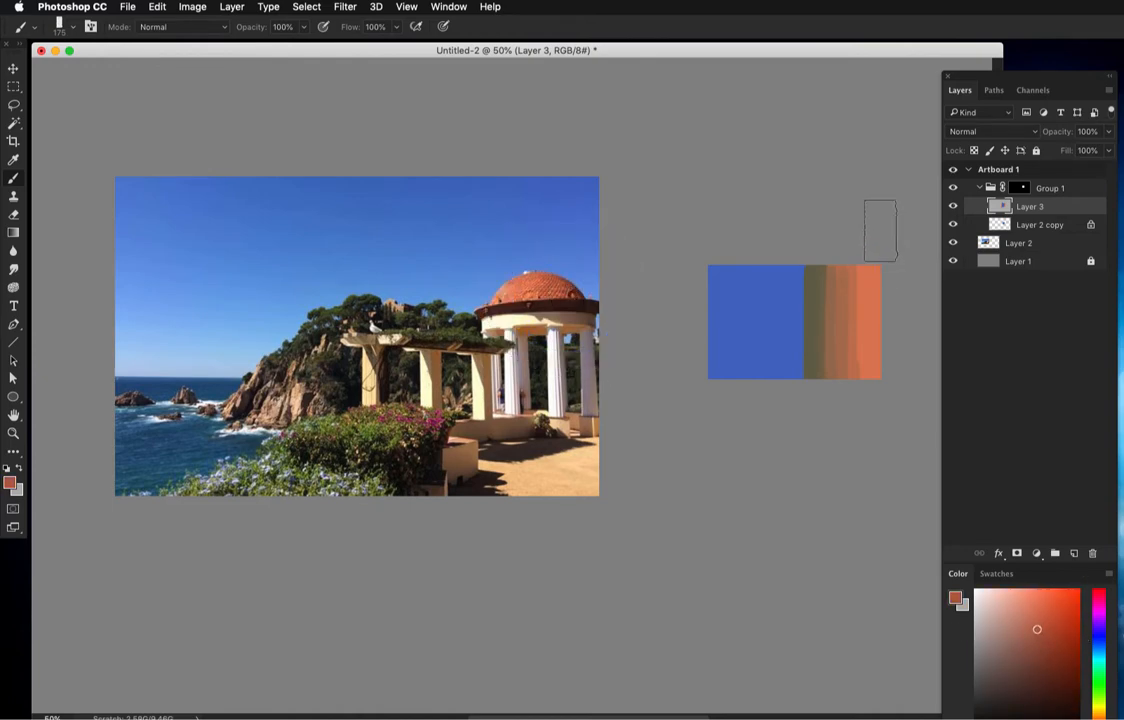
mouse_move(878, 231)
left_mouse_down()
mouse_move(874, 366)
mouse_move(858, 400)
mouse_move(842, 243)
mouse_move(820, 360)
left_mouse_up()
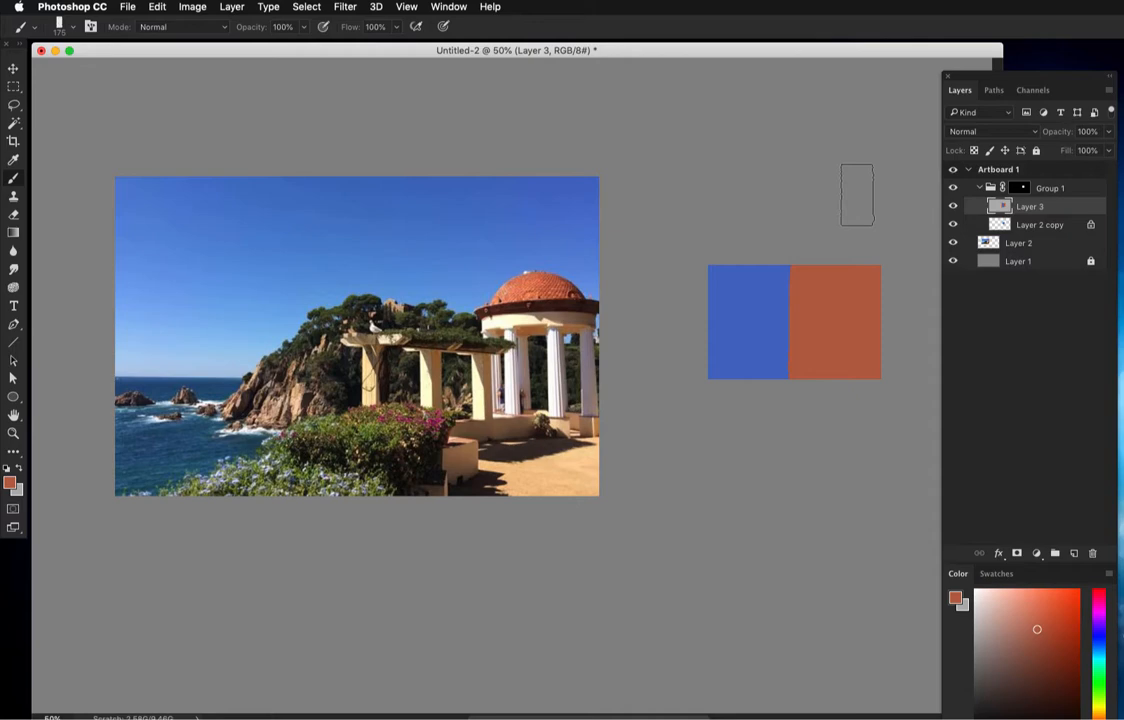
Set the brush opacity to 28% and soften the border between blue and red-orange with strokes of sampled blue and the mixed purple.
left_click(303, 28)
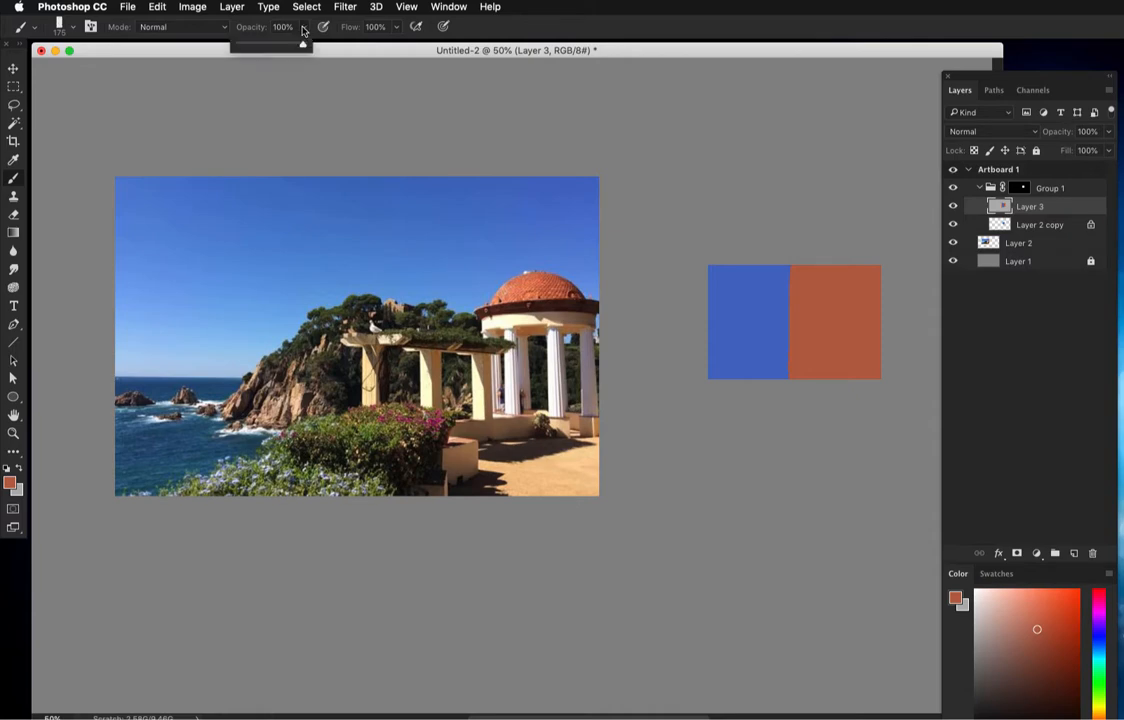
left_click(258, 46)
left_click(757, 331, "alt")
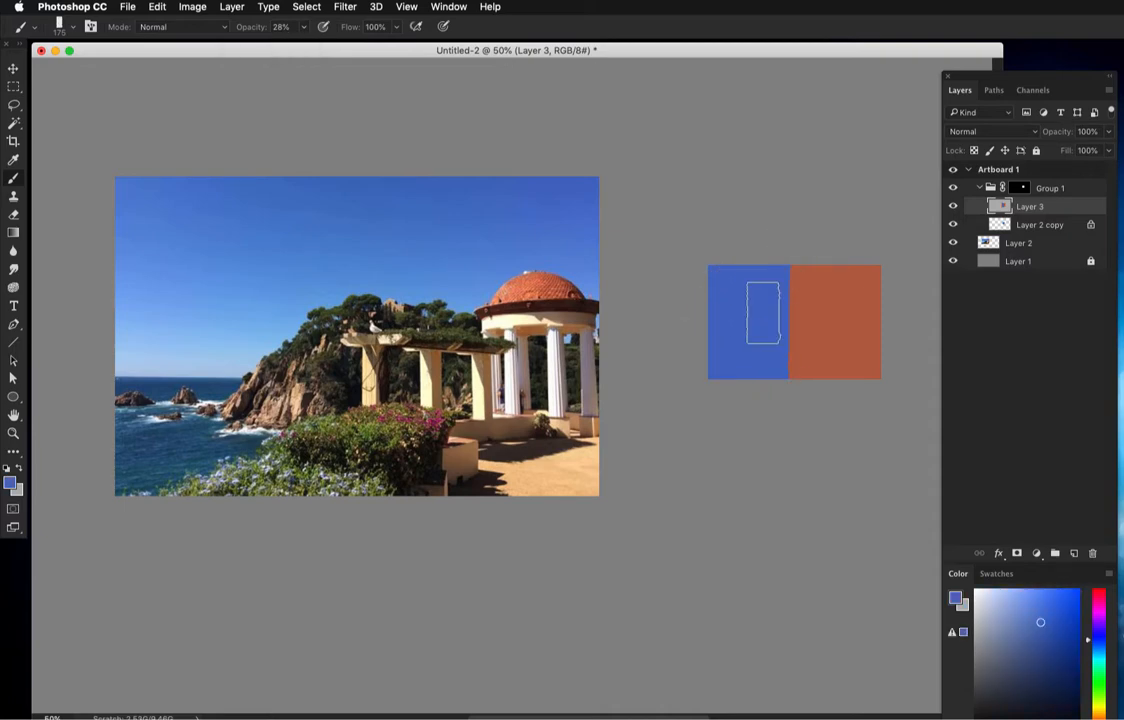
mouse_move(789, 257)
left_mouse_down()
mouse_move(788, 401)
mouse_move(798, 208)
left_mouse_up()
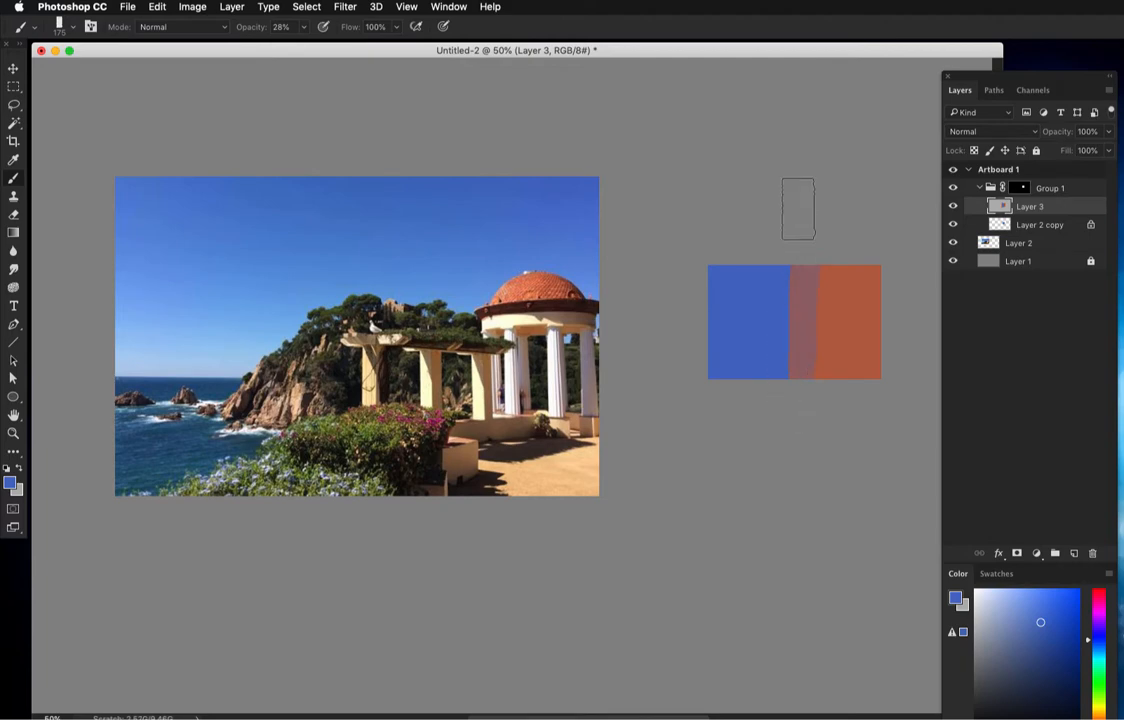
left_click(803, 332, "alt")
mouse_move(795, 296)
left_mouse_down()
mouse_move(776, 393)
mouse_move(785, 314)
left_mouse_up()
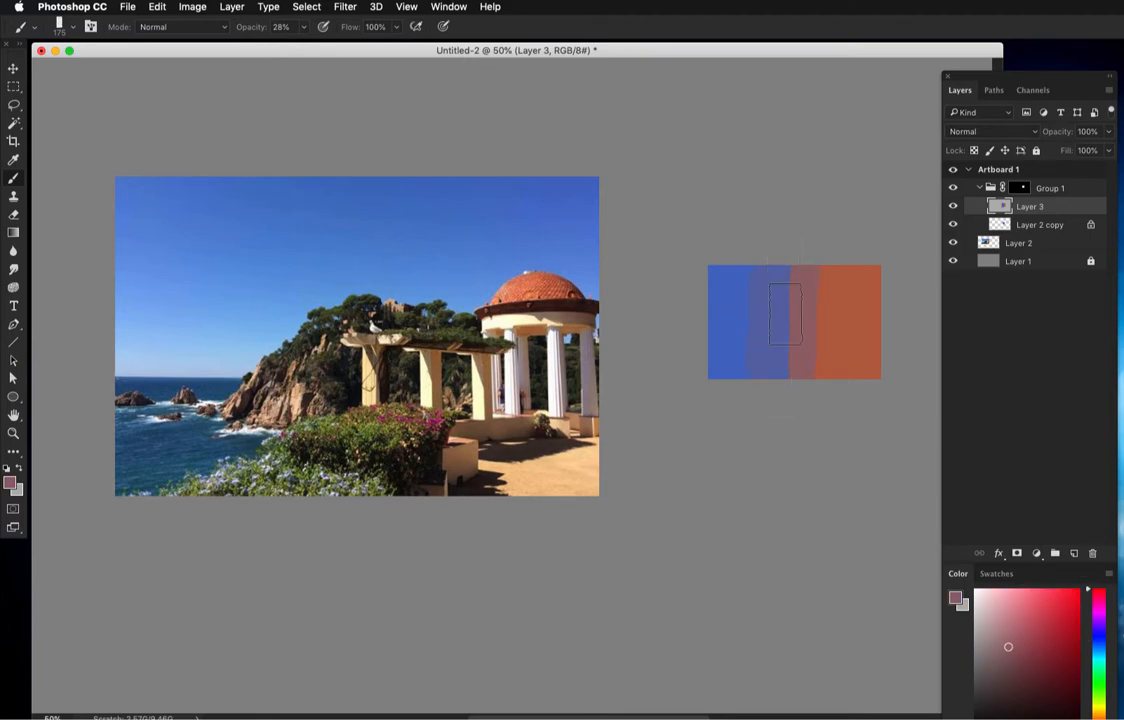
Blend the rectangle into a smooth blue-to-orange gradient by repeatedly sampling intermediate colours and brushing over the neighbouring bands at 28% opacity.
left_click(785, 340, "alt")
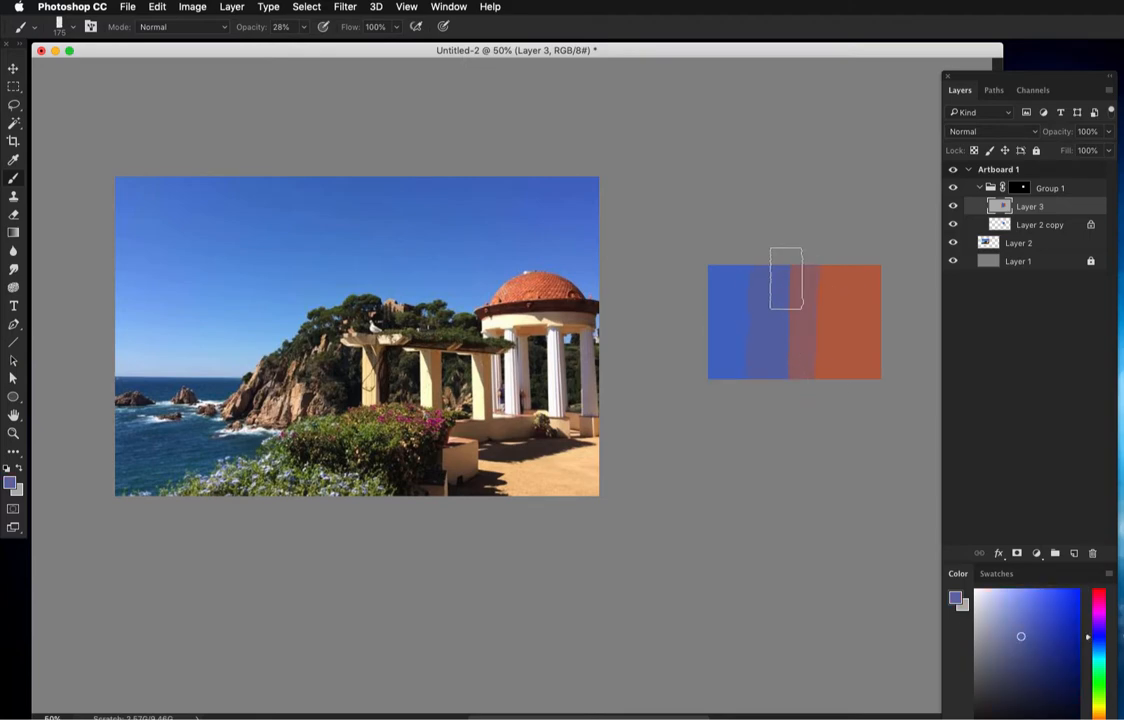
left_click(810, 338, "alt")
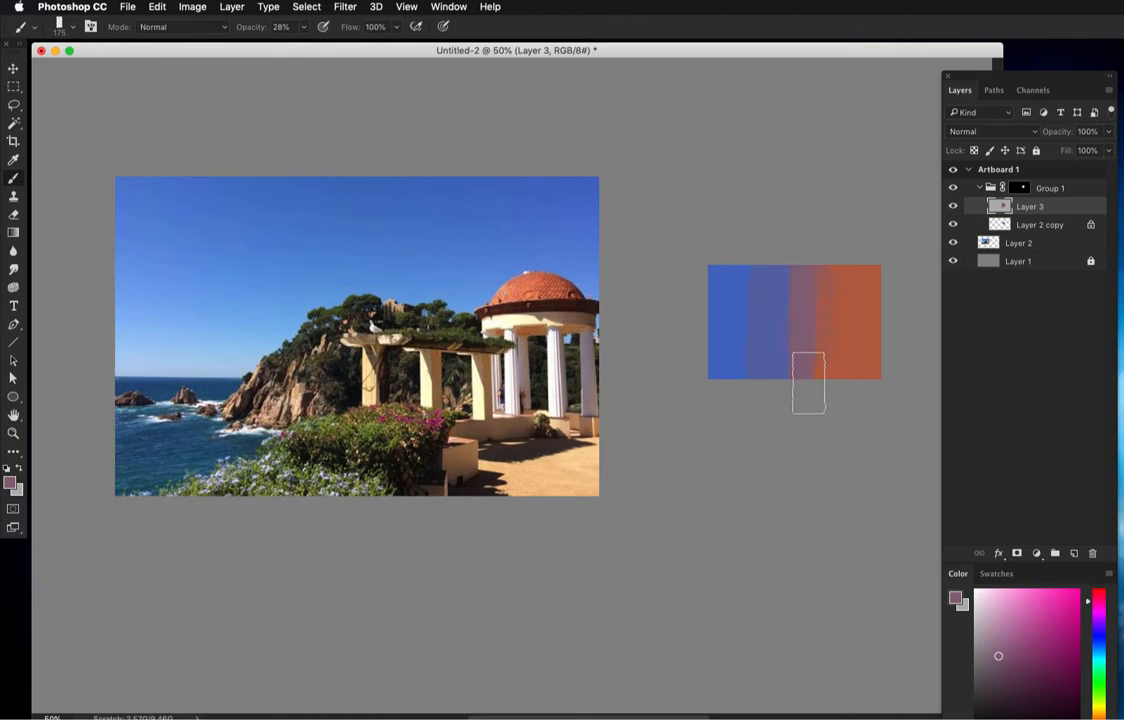
left_click(768, 319, "alt")
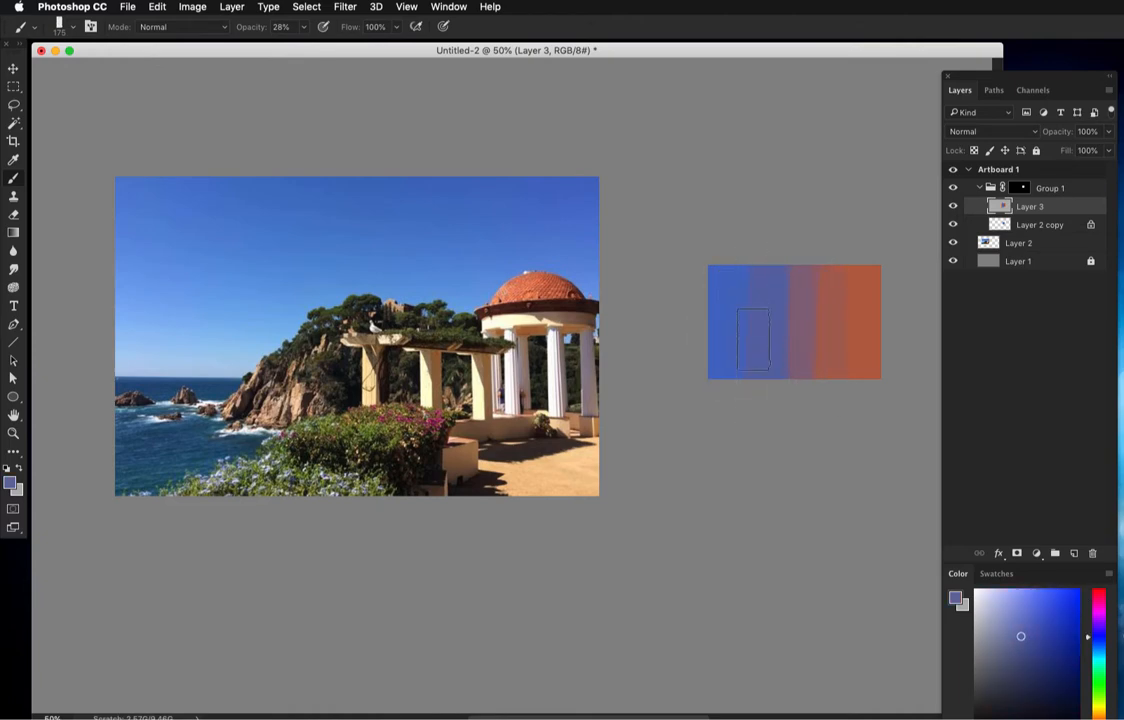
left_click(828, 339, "alt")
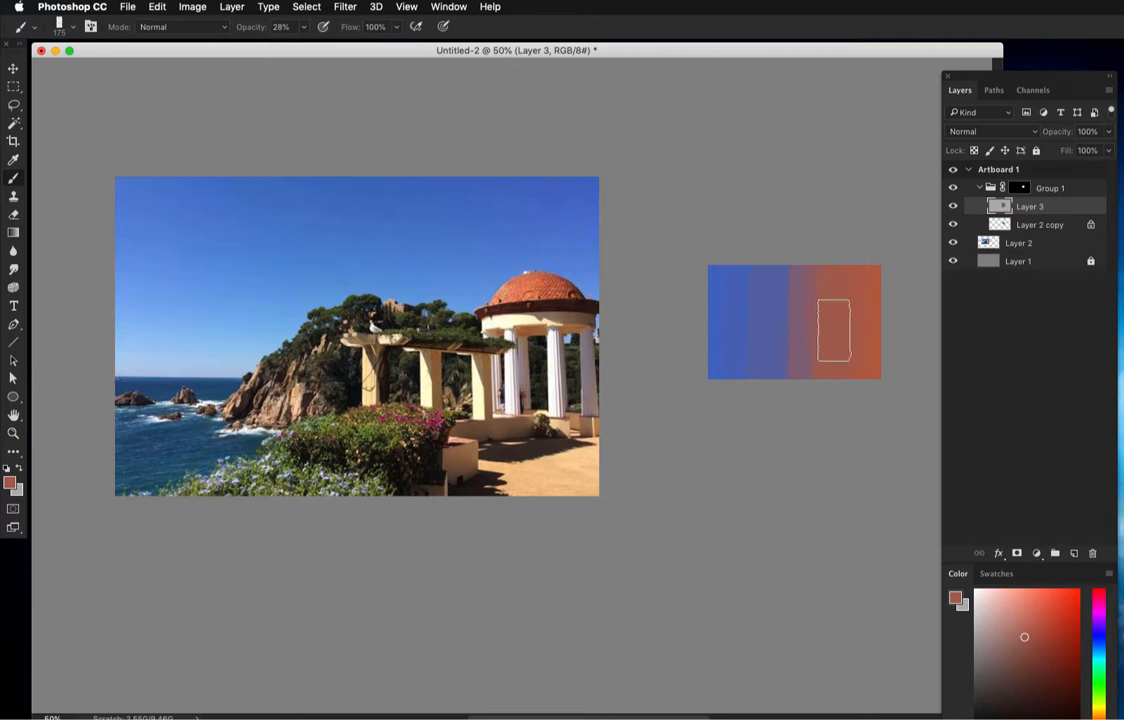
left_click(808, 280, "alt")
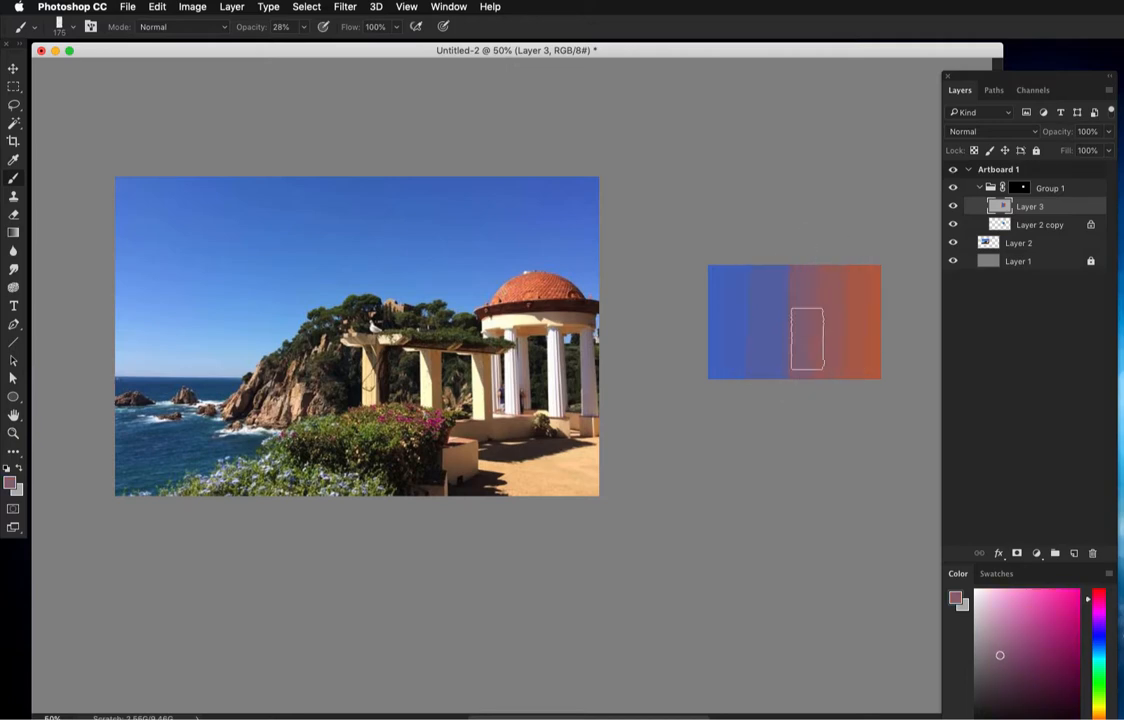
left_click(788, 297, "alt")
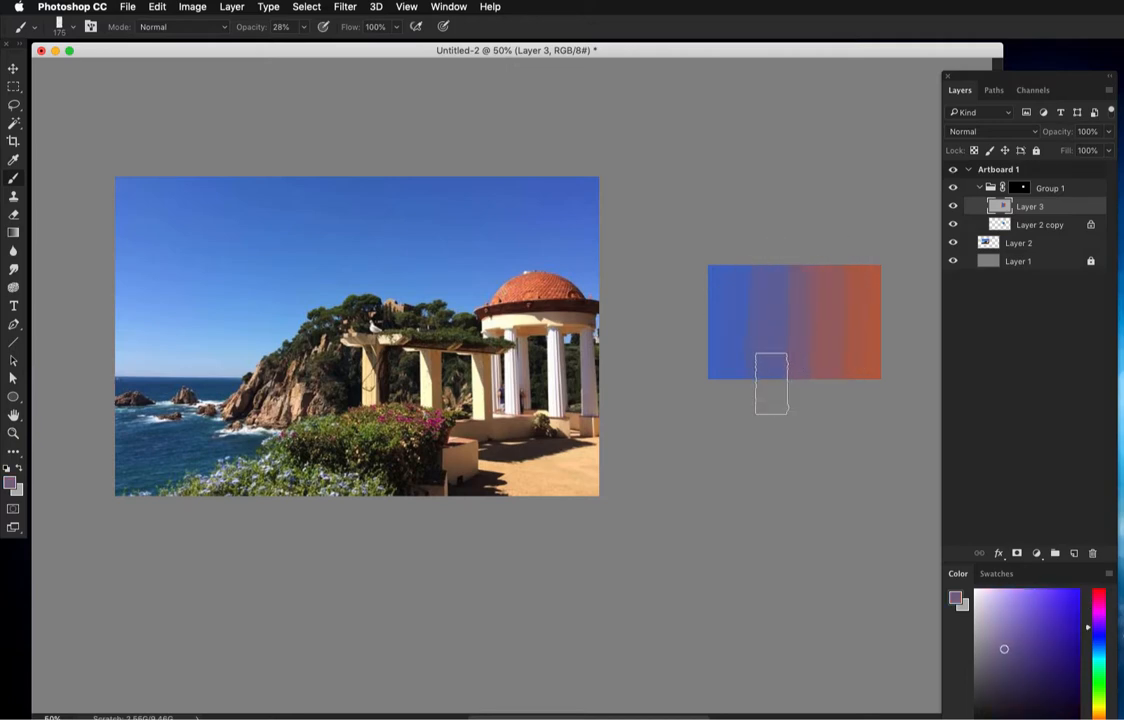
left_click(778, 304, "alt")
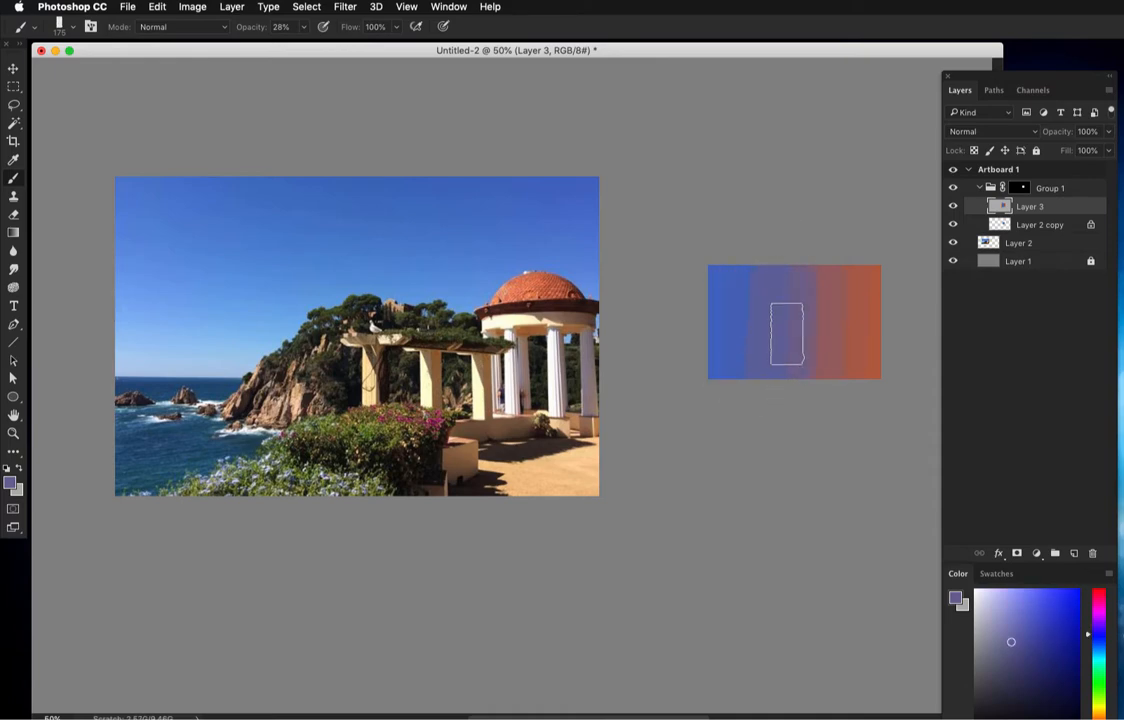
left_click(765, 314, "alt")
left_click(815, 336, "alt")
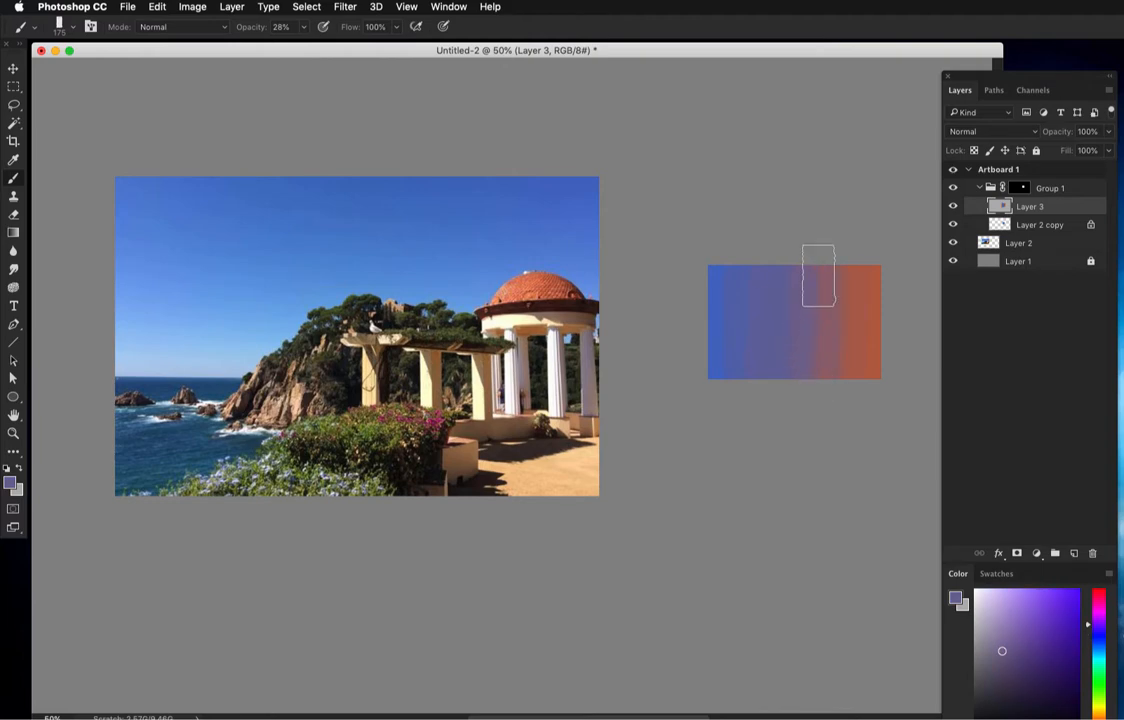
left_click(848, 334, "alt")
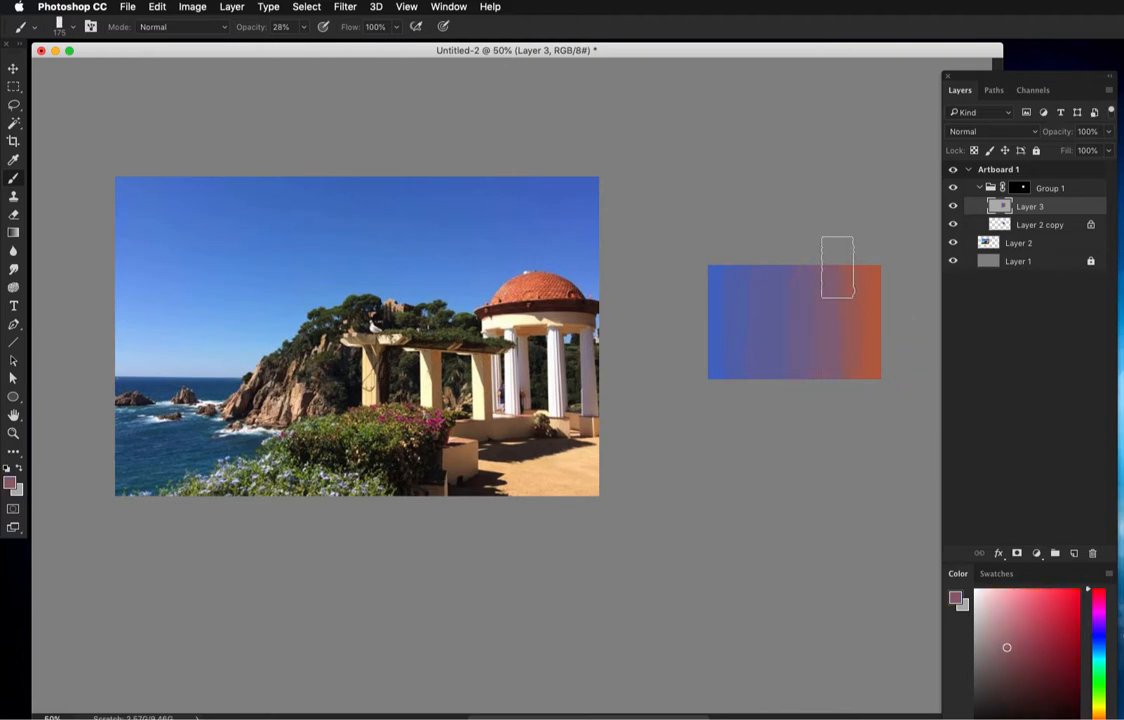
left_click(722, 357, "alt")
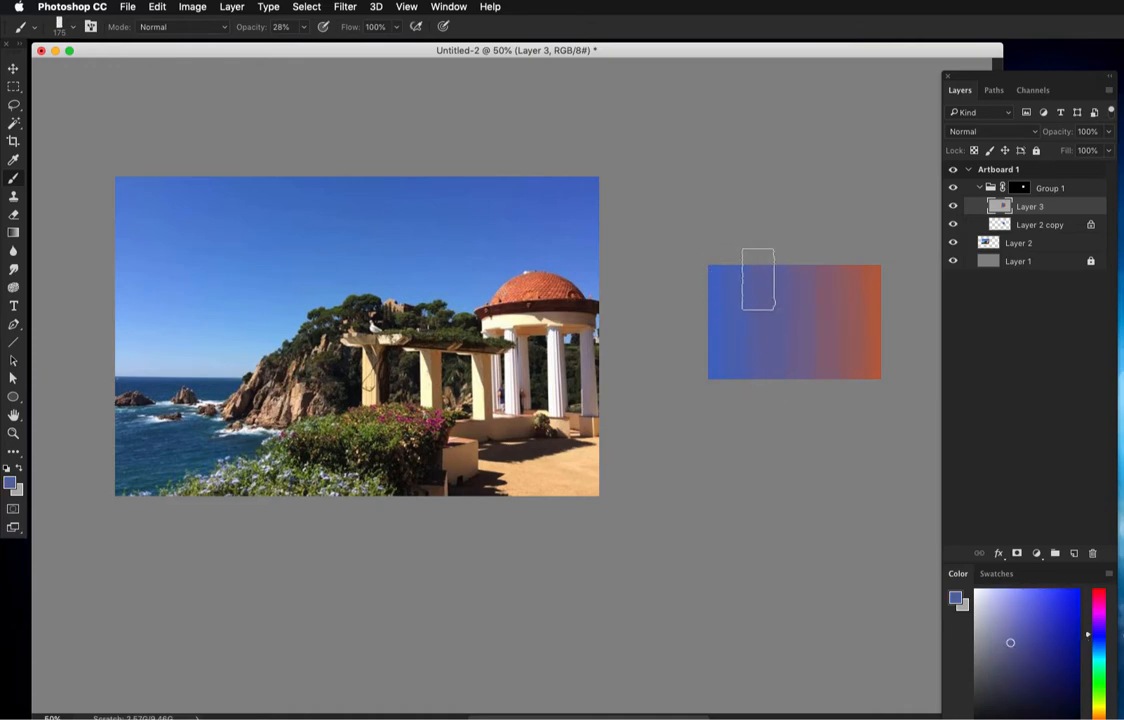
left_click(798, 341, "alt")
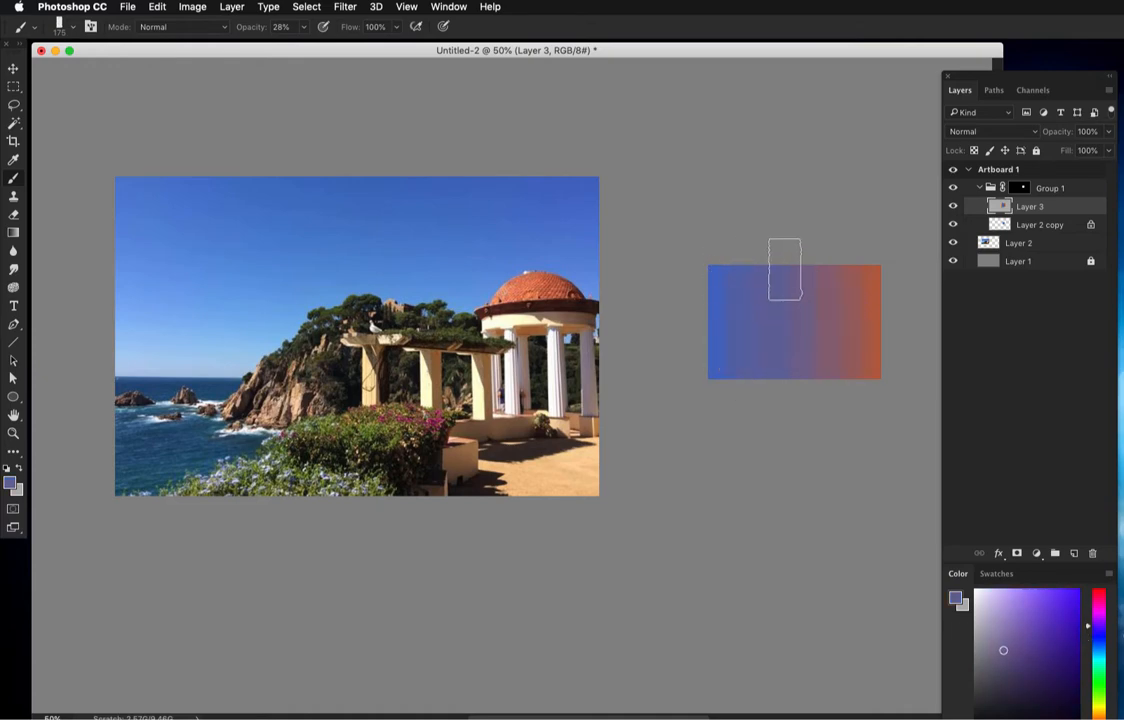
left_click(725, 355, "alt")
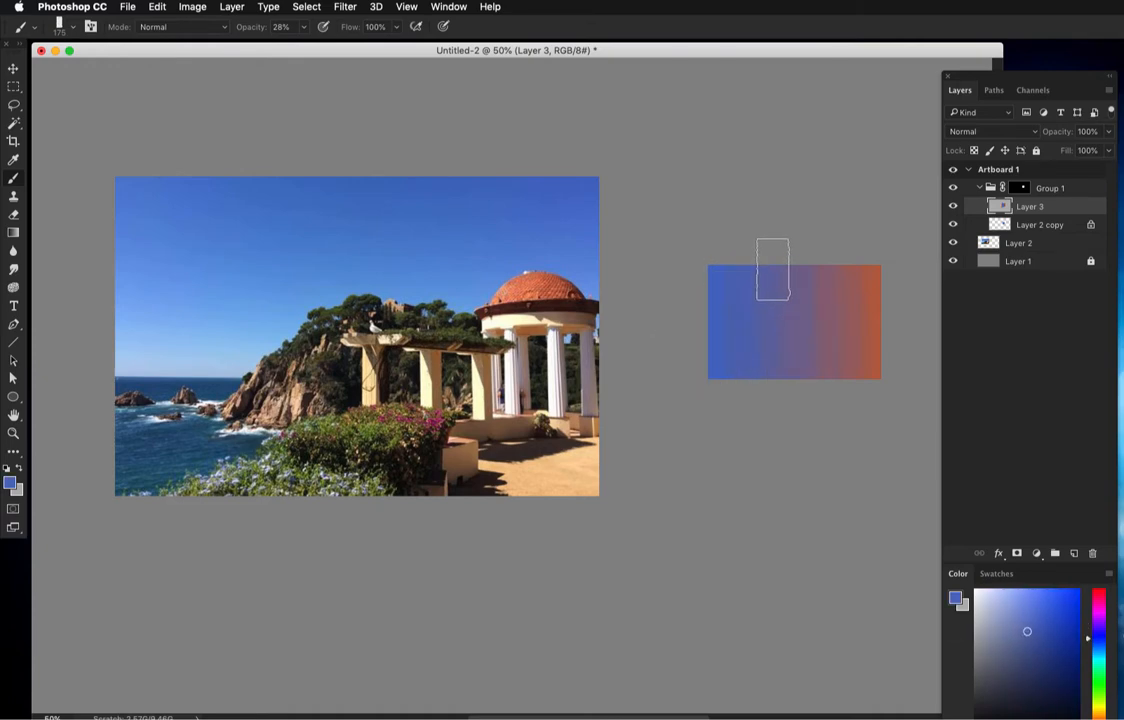
left_click(822, 329, "alt")
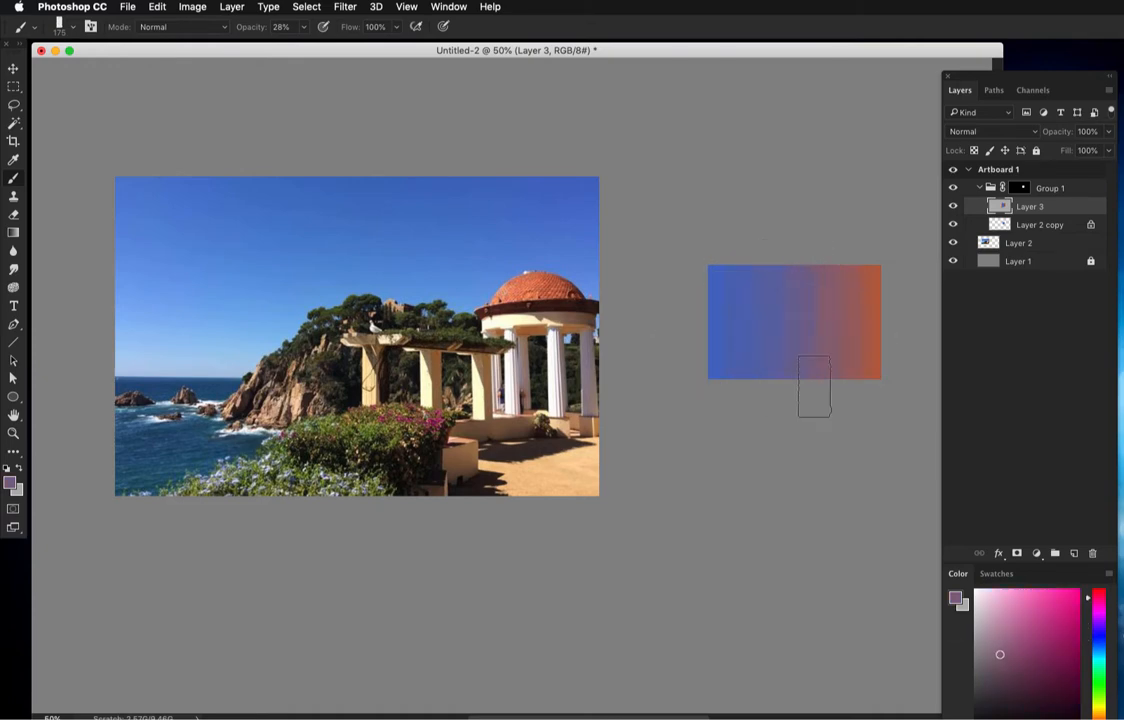
left_click(771, 339, "alt")
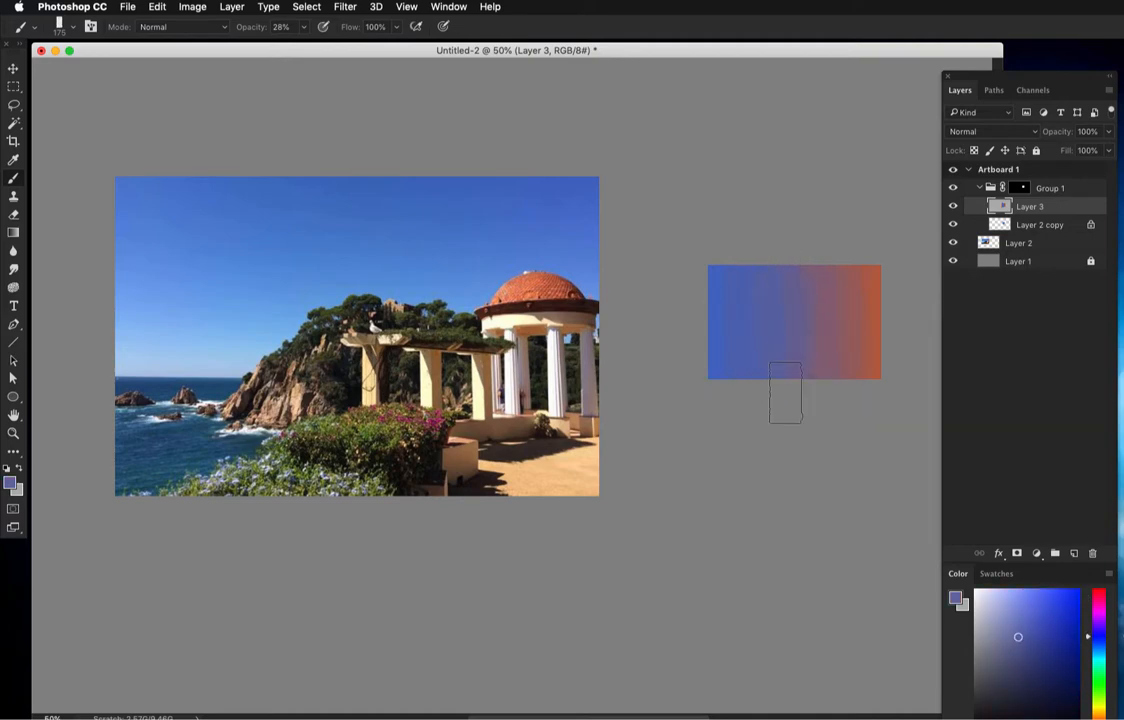
left_click(830, 334, "alt")
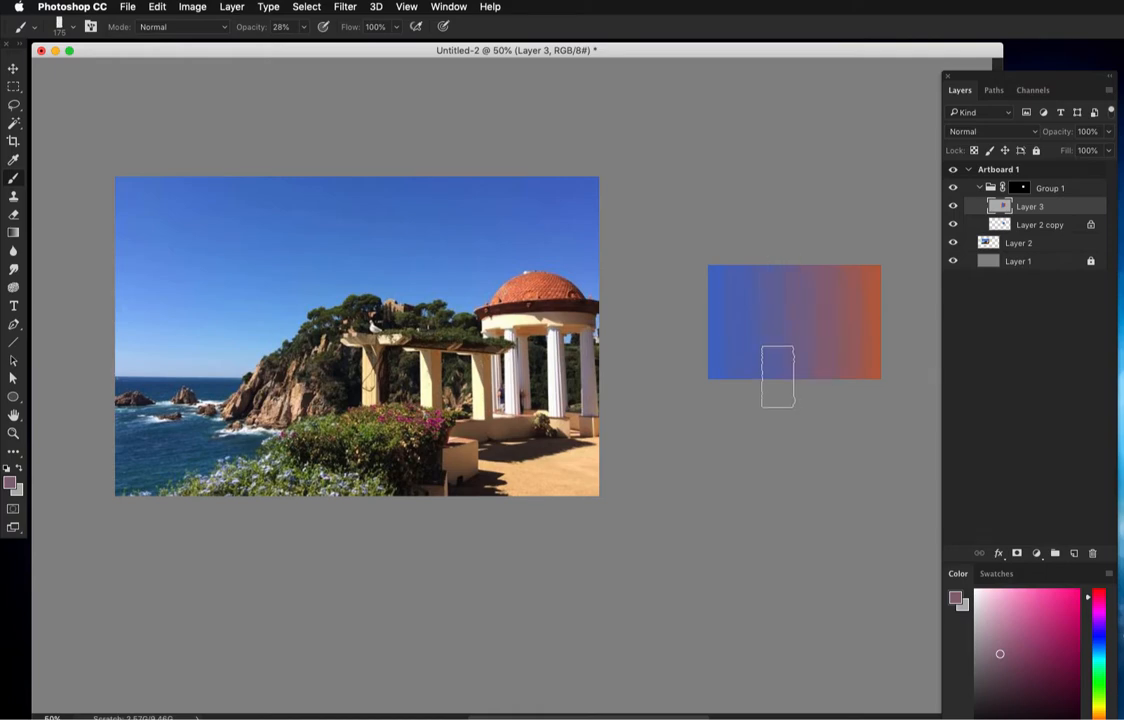
left_click(864, 342, "alt")
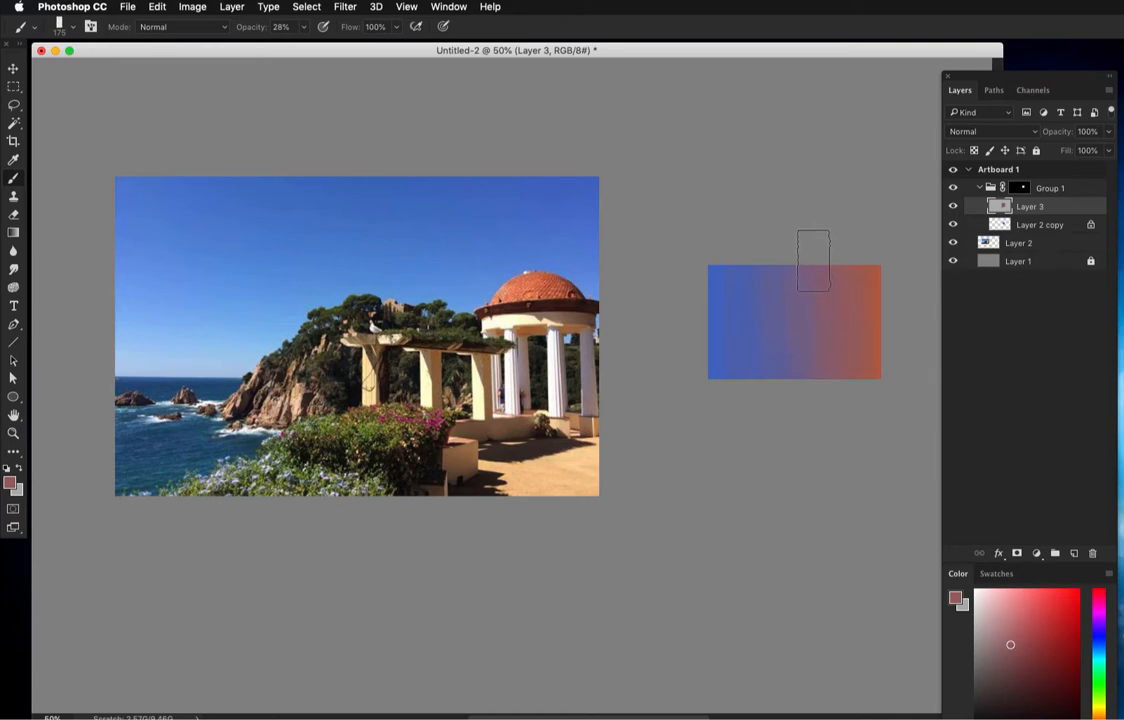
left_click(828, 321, "alt")
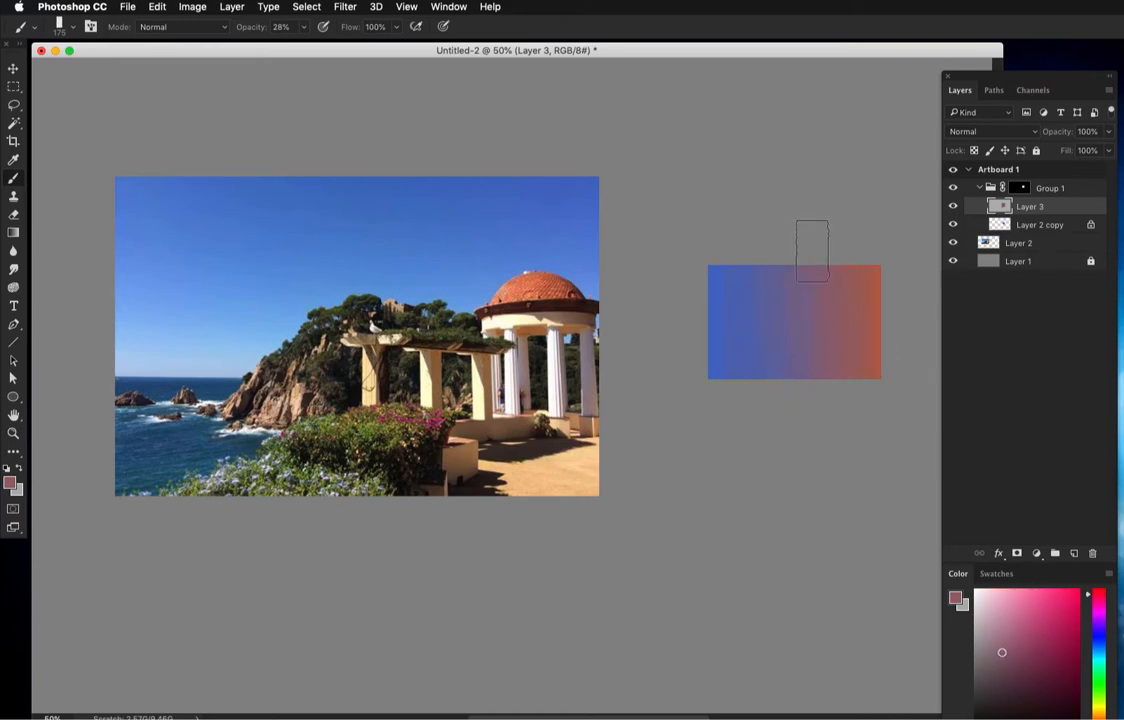
left_click(787, 336, "alt")
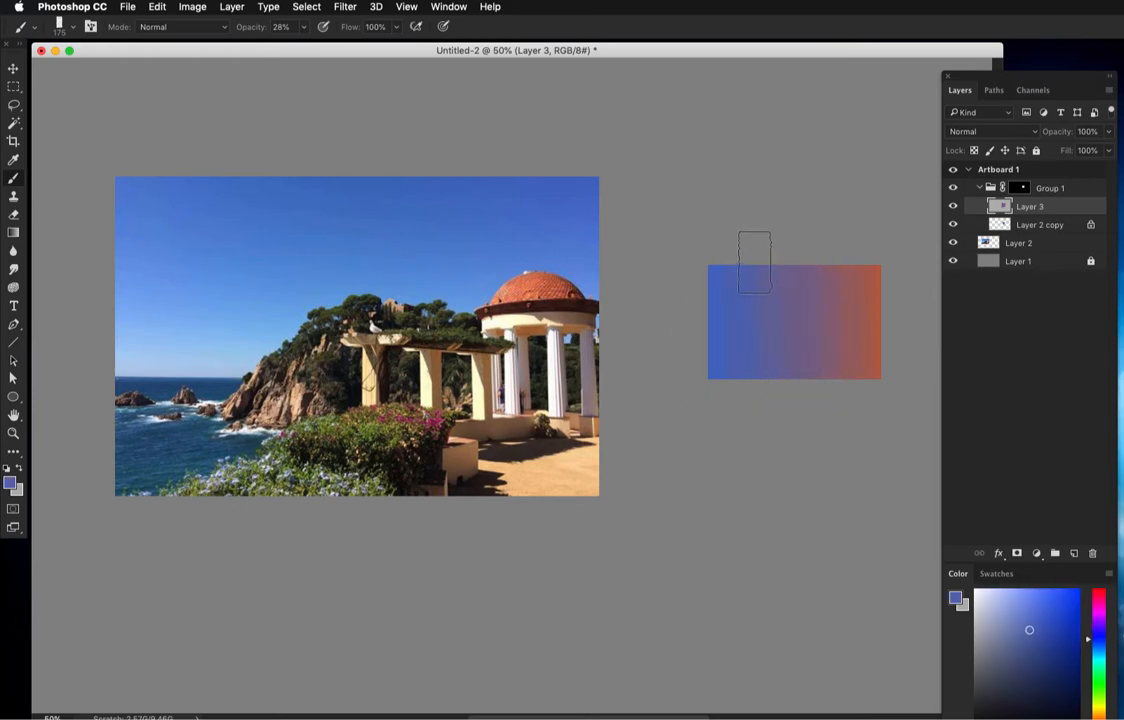
left_click(785, 290, "alt")
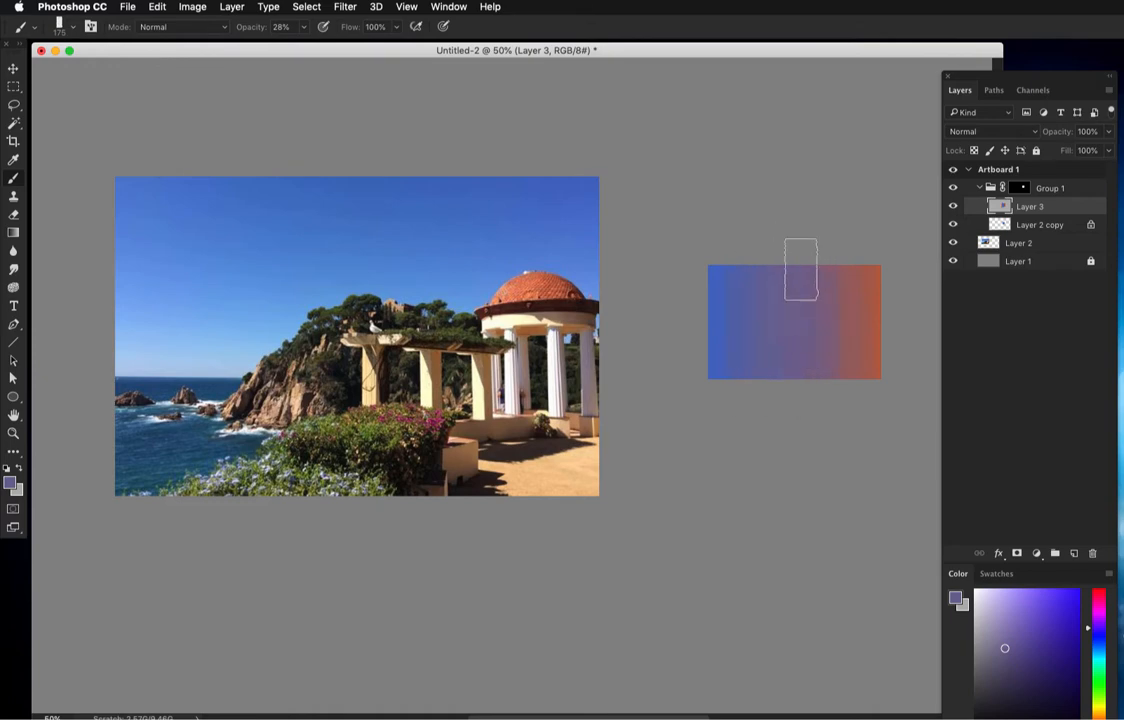
left_click(851, 340, "alt")
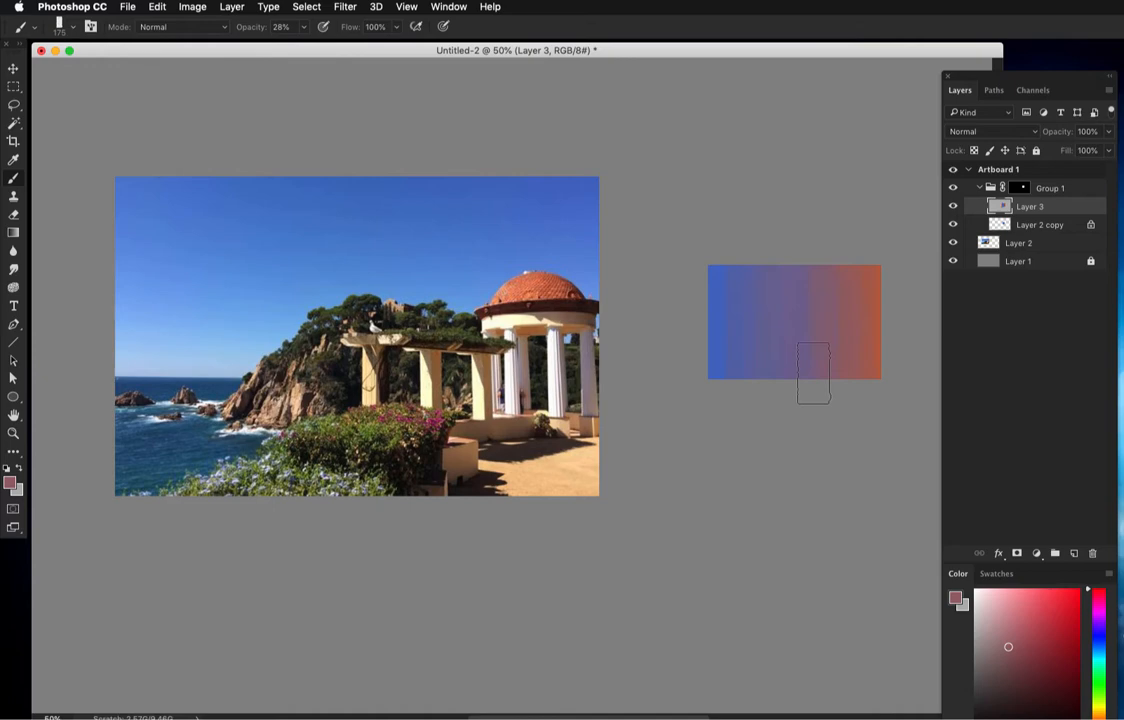
Refine the blue-to-orange gradient at 28% opacity by resampling purple, blue and reddish tones and brushing them over the visible bands.
left_click(795, 344, "alt")
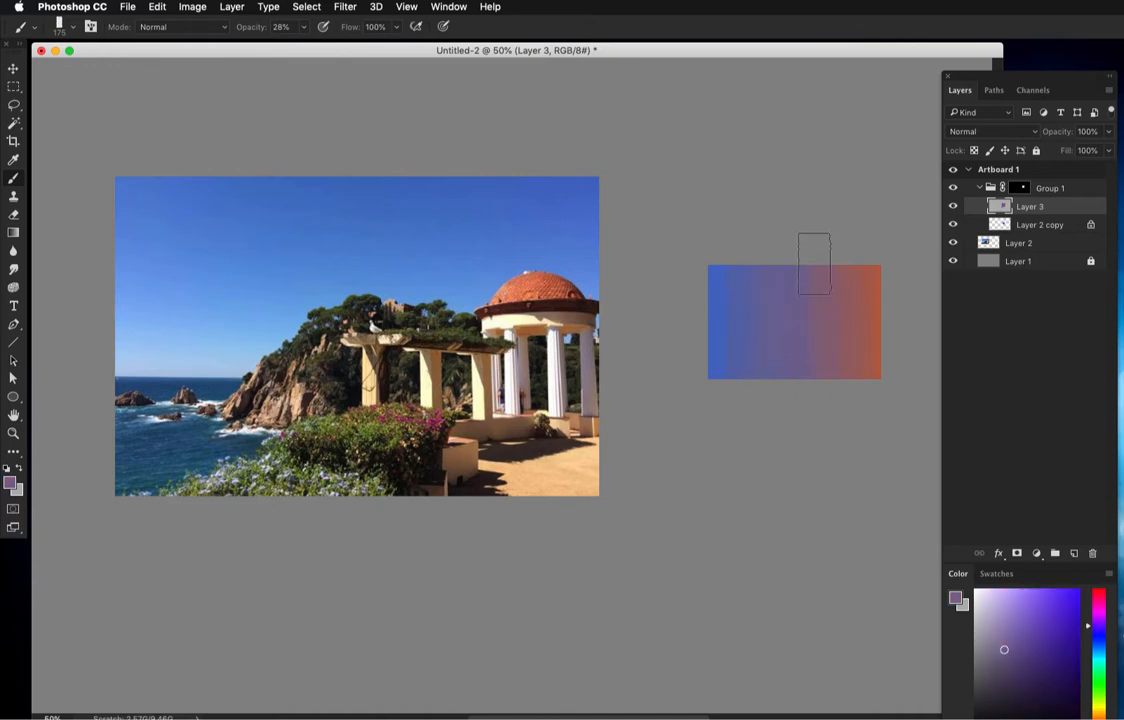
left_click(721, 365, "alt")
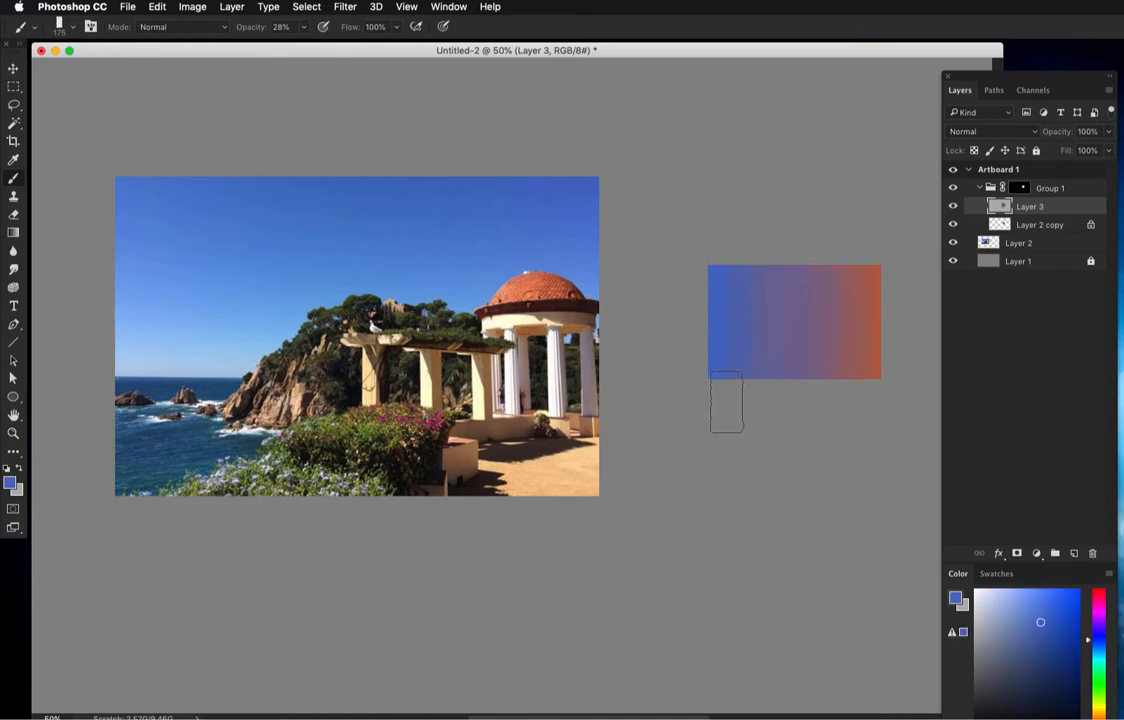
left_click(770, 333, "alt")
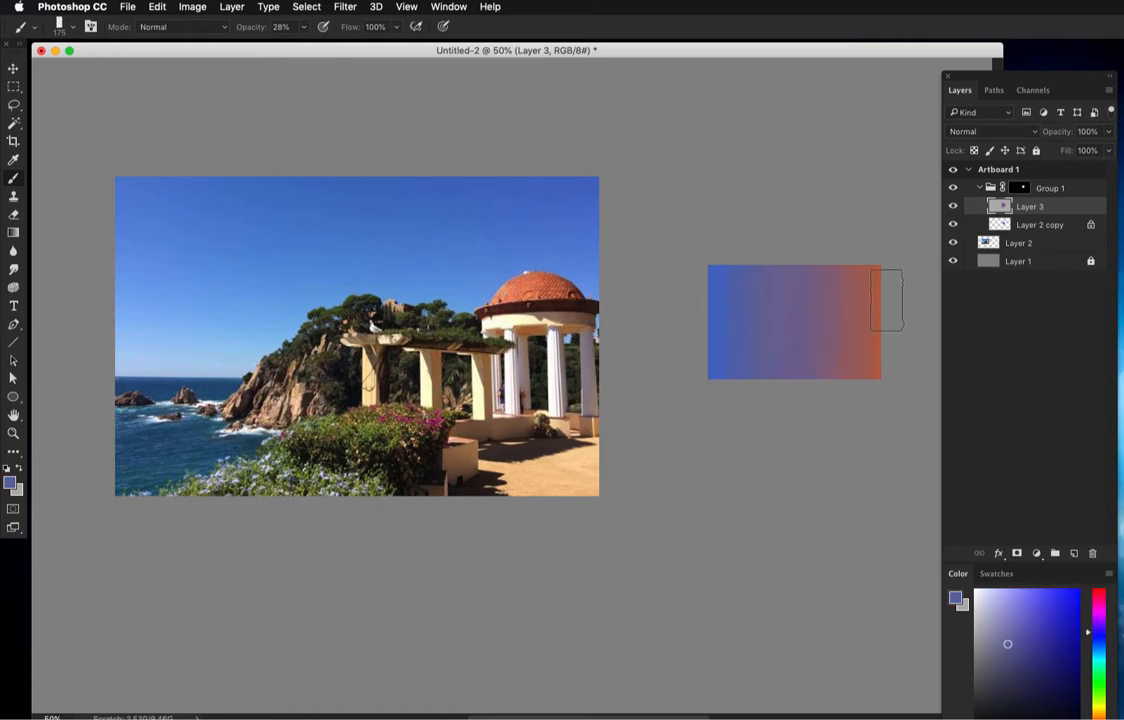
left_click(850, 320, "alt")
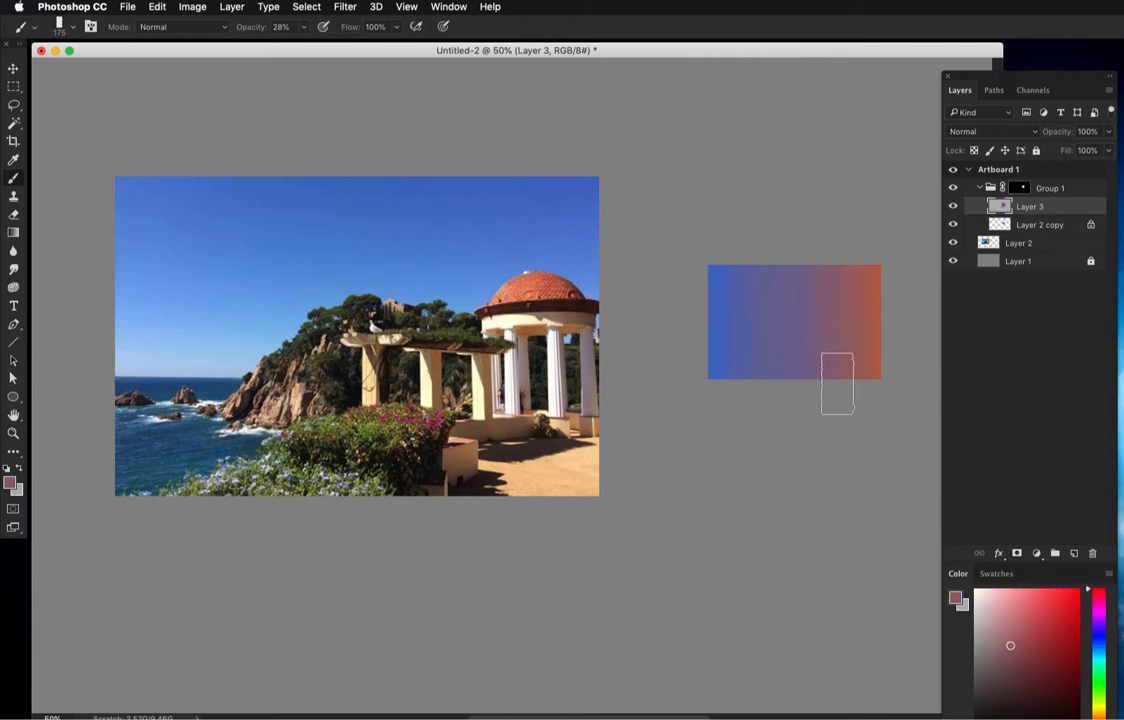
left_click(800, 340, "alt")
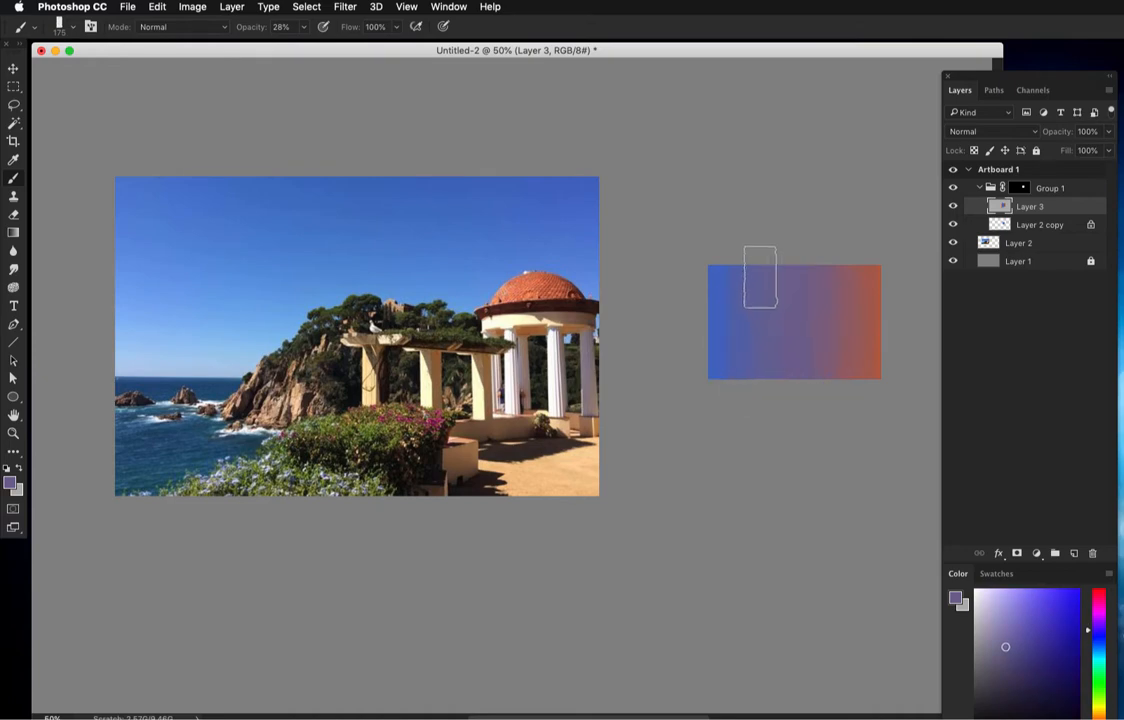
left_click(750, 327, "alt")
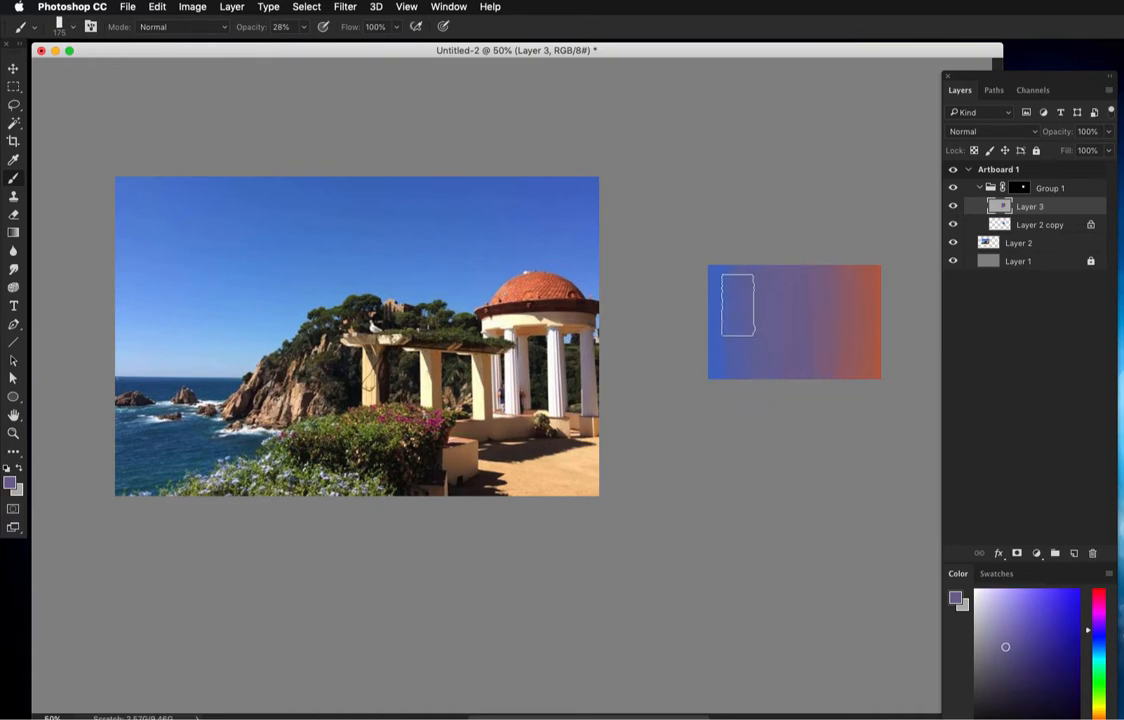
left_click(752, 333, "alt")
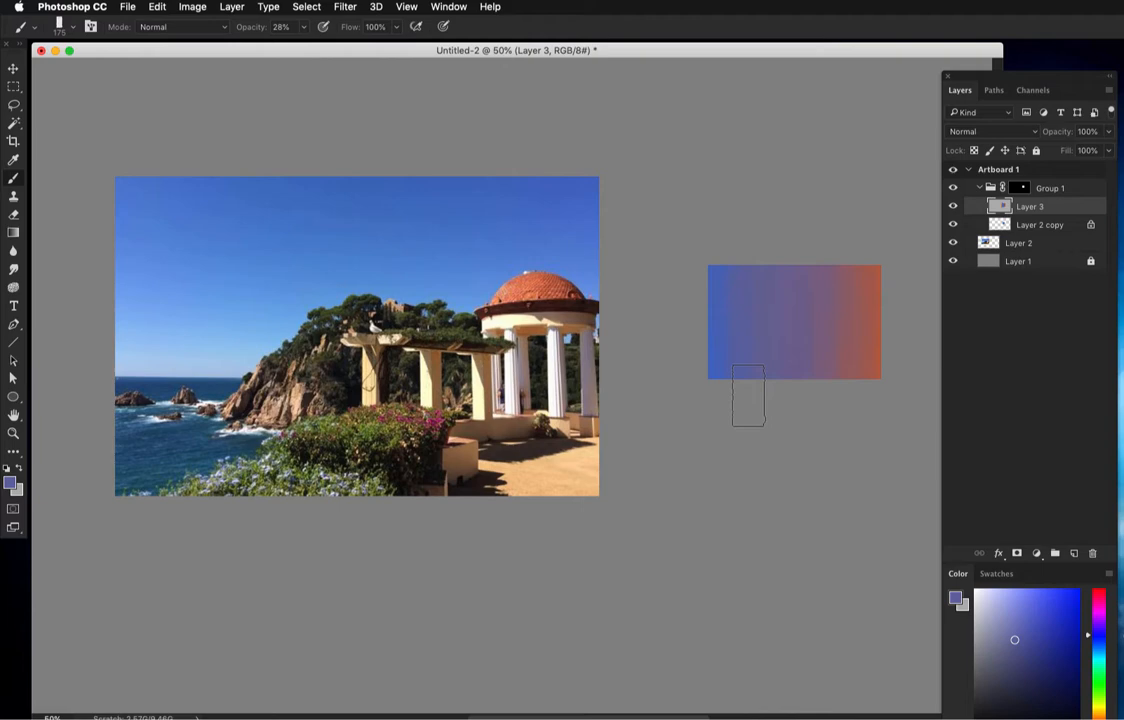
At 100% brush opacity, cover the rectangle's right half with sand sampled from the terrace and its left half with dark teal sampled from the sea.
left_click(572, 455, "alt")
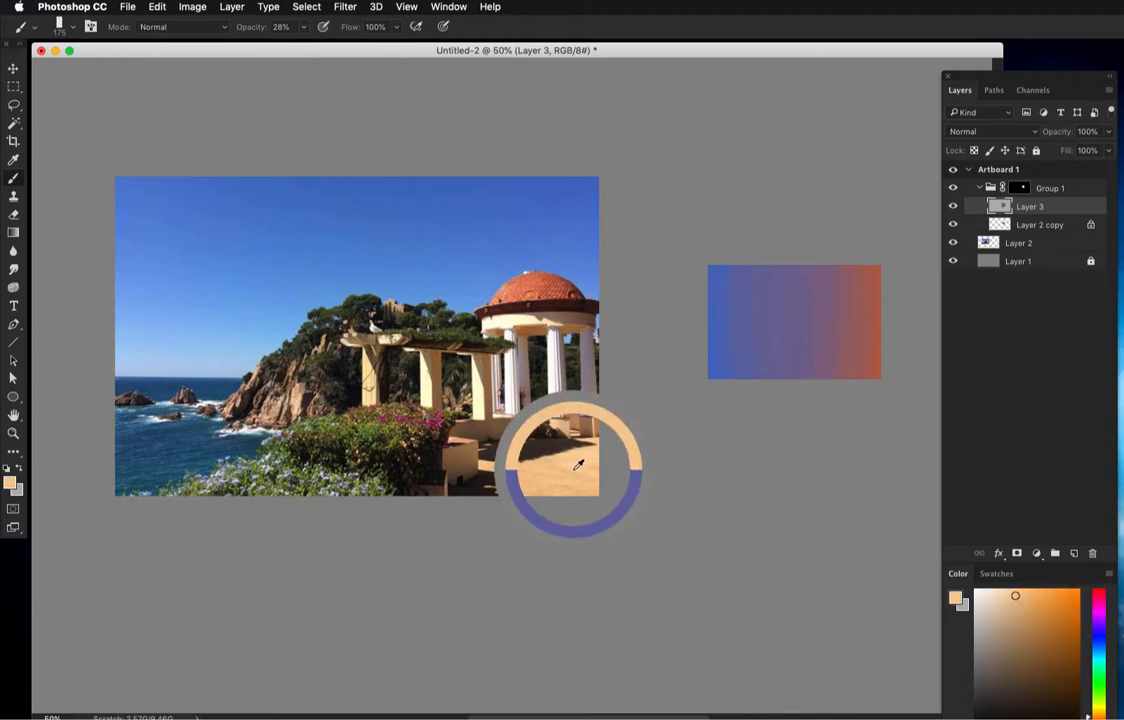
left_click(564, 460, "alt")
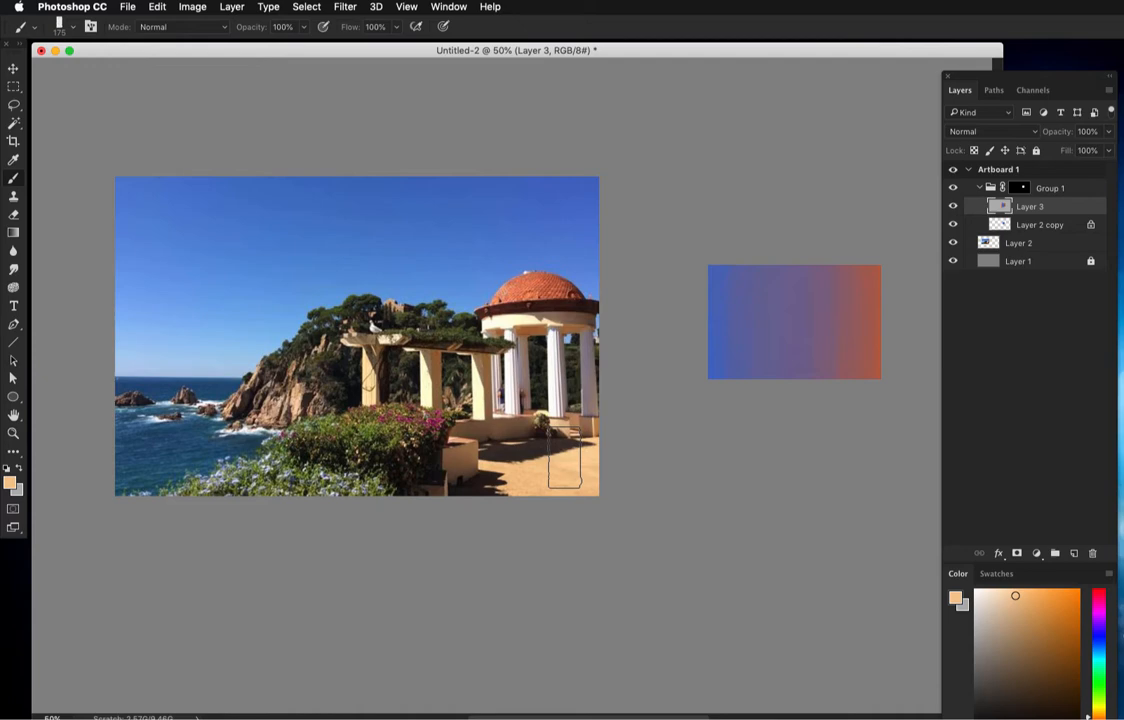
mouse_move(871, 238)
left_mouse_down()
mouse_move(847, 408)
mouse_move(833, 241)
mouse_move(825, 358)
mouse_move(851, 379)
left_mouse_up()
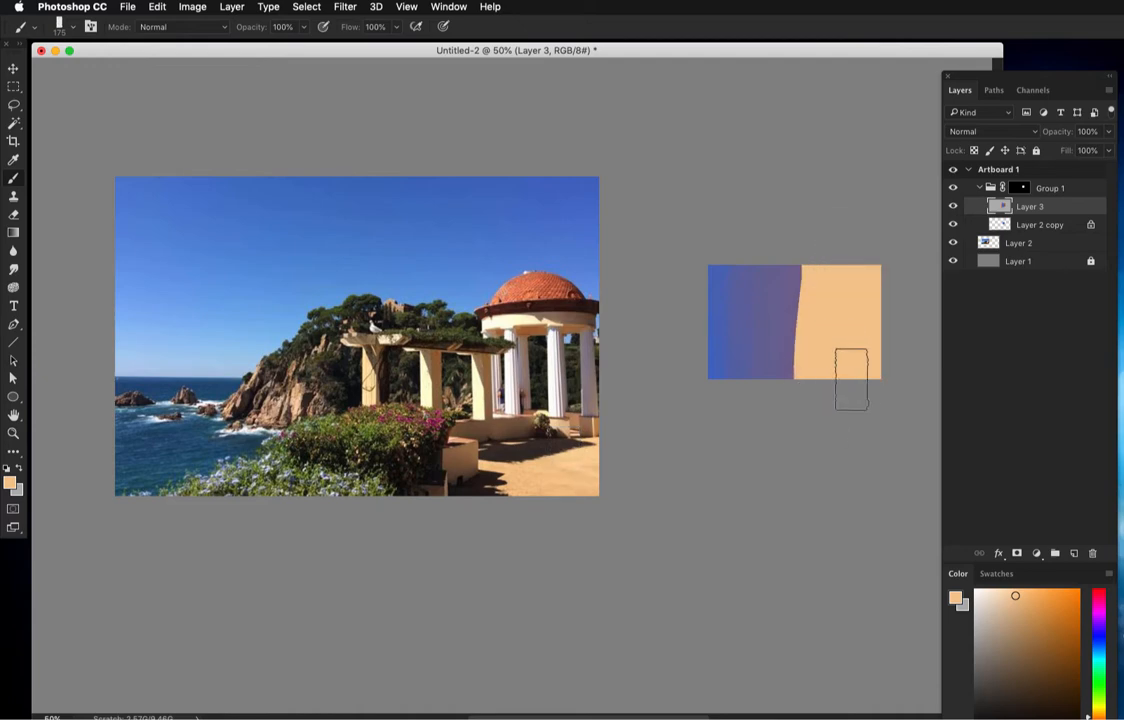
left_click(250, 440, "alt")
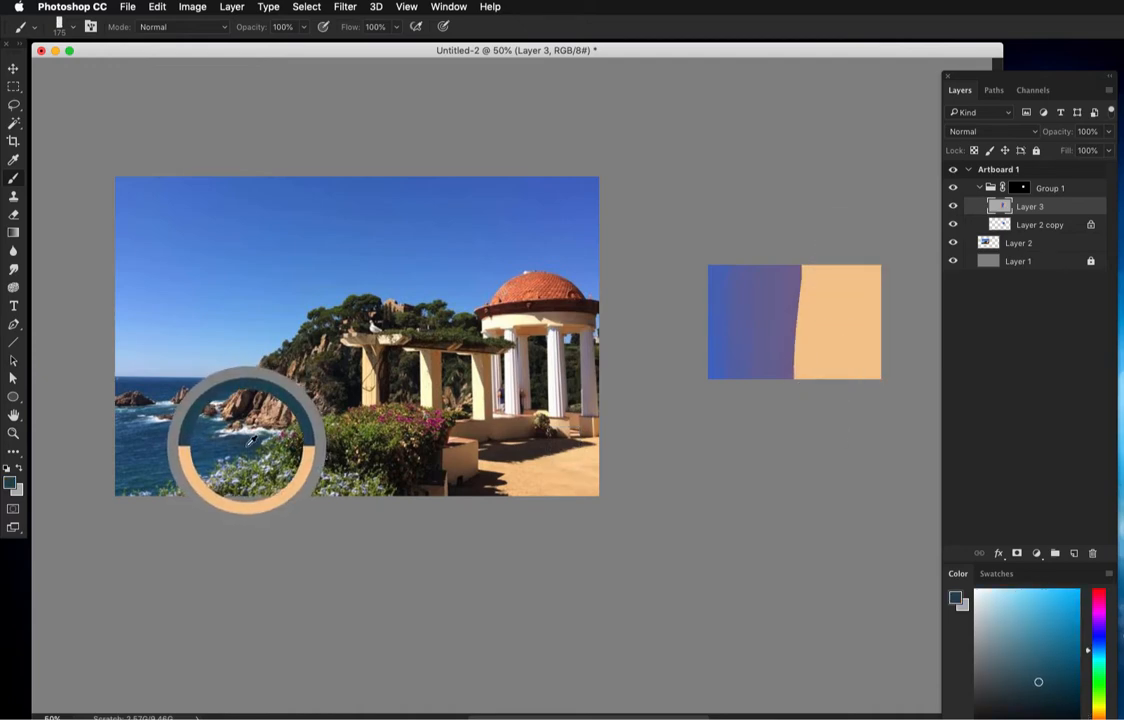
mouse_move(714, 262)
left_mouse_down()
mouse_move(730, 359)
mouse_move(711, 262)
mouse_move(736, 250)
mouse_move(752, 382)
mouse_move(770, 271)
left_mouse_up()
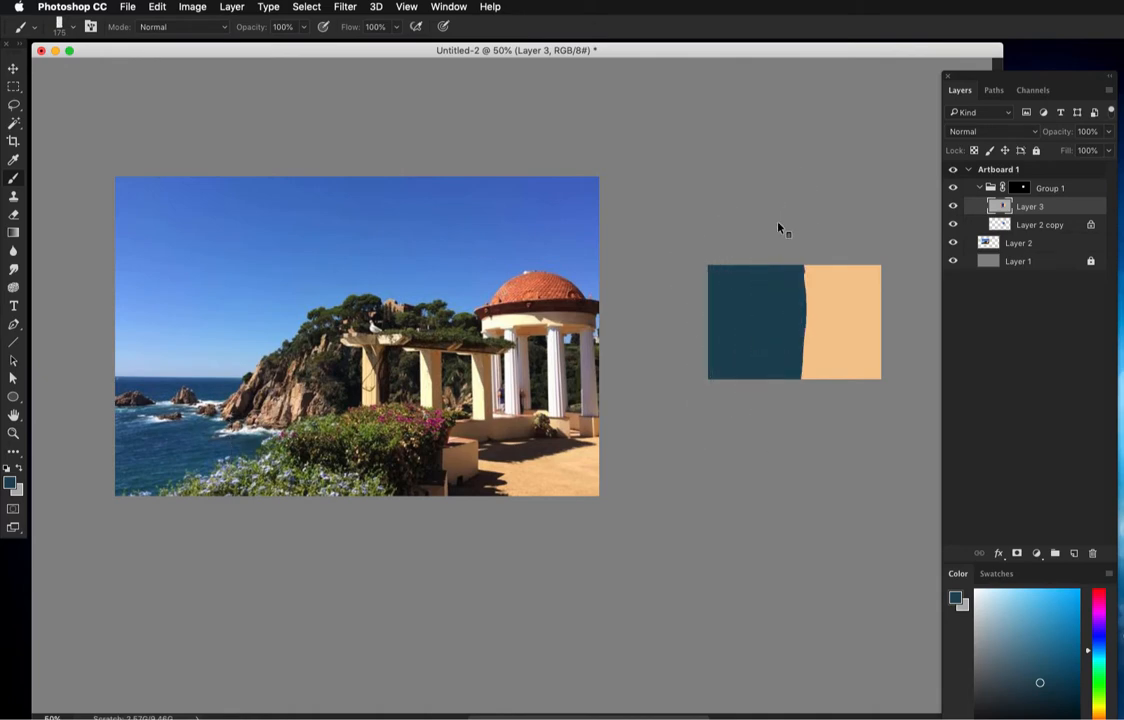
Switch to the Soft Round brush with 0% hardness and enlarge it to 300 px.
right_click(783, 220)
left_click(803, 347)
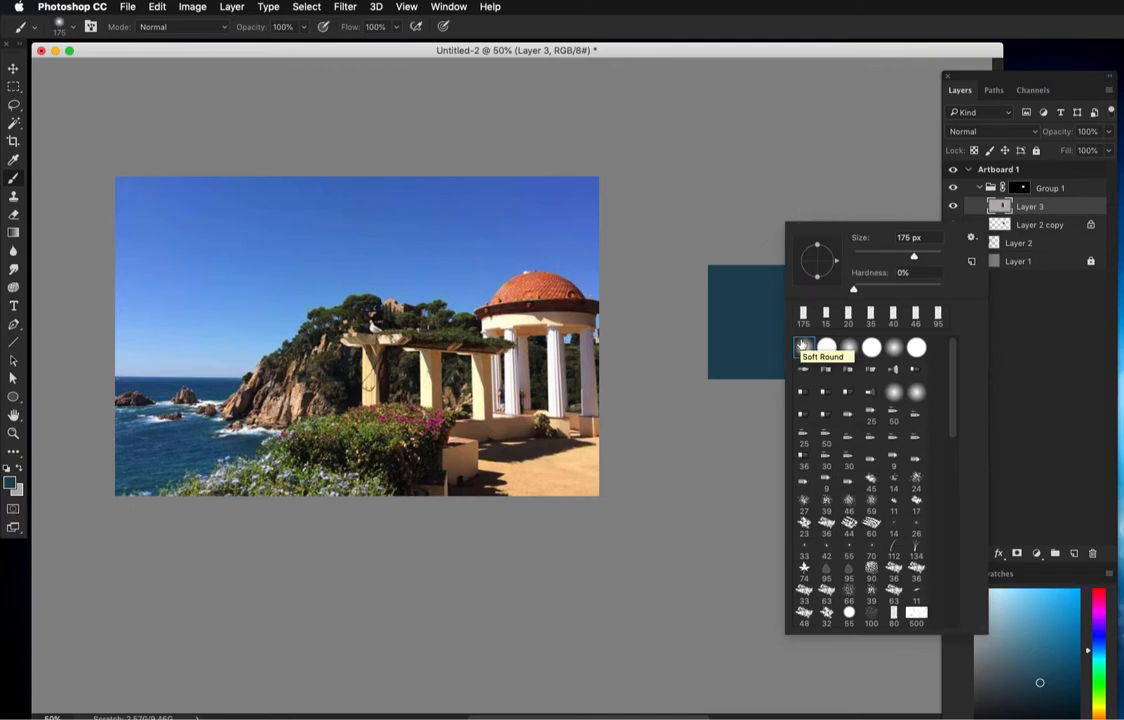
left_click(722, 179)
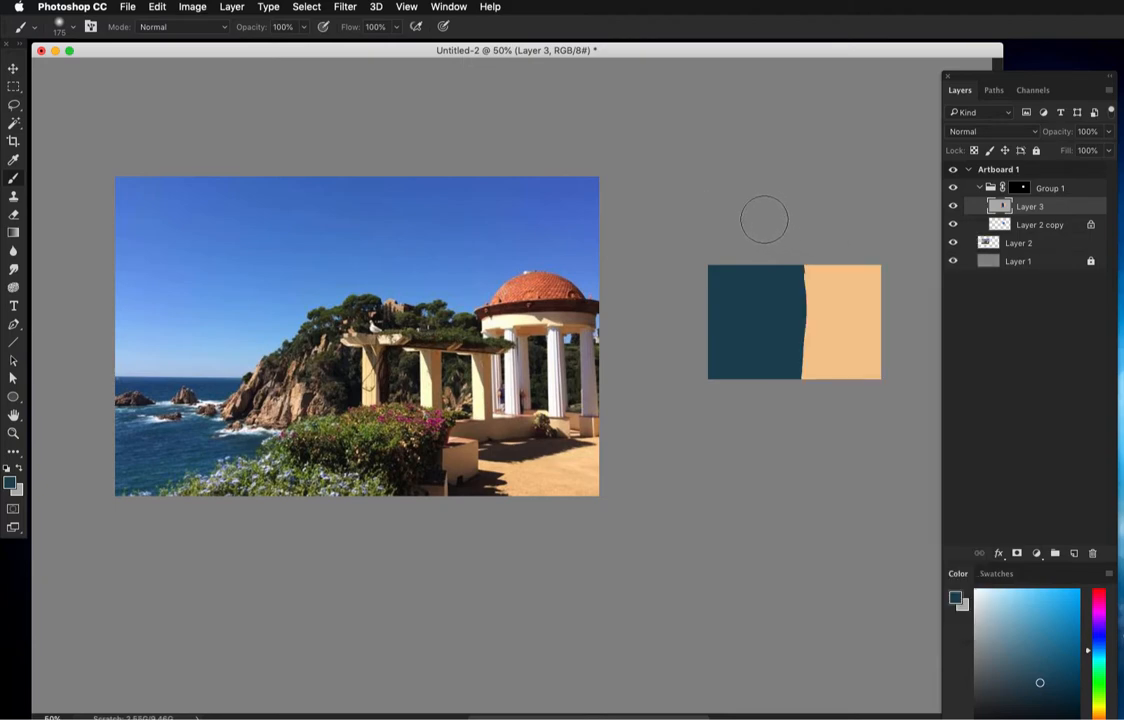
key("bracketright")
key("bracketright")
key("bracketright")
Set the brush opacity to 30% and brush sampled sand and mixed grey-green tones over the border between teal and sand.
left_click(813, 346, "alt")
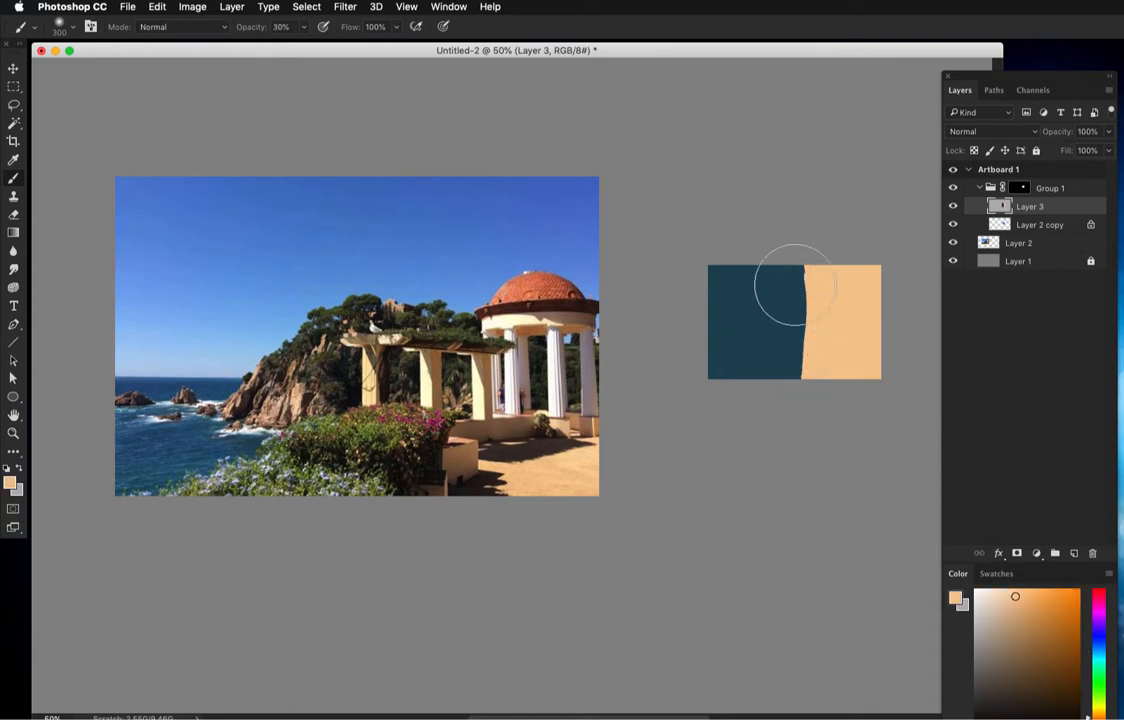
left_click_drag(793, 283, 791, 420)
left_click(793, 331, "alt")
left_click_drag(795, 275, 798, 396)
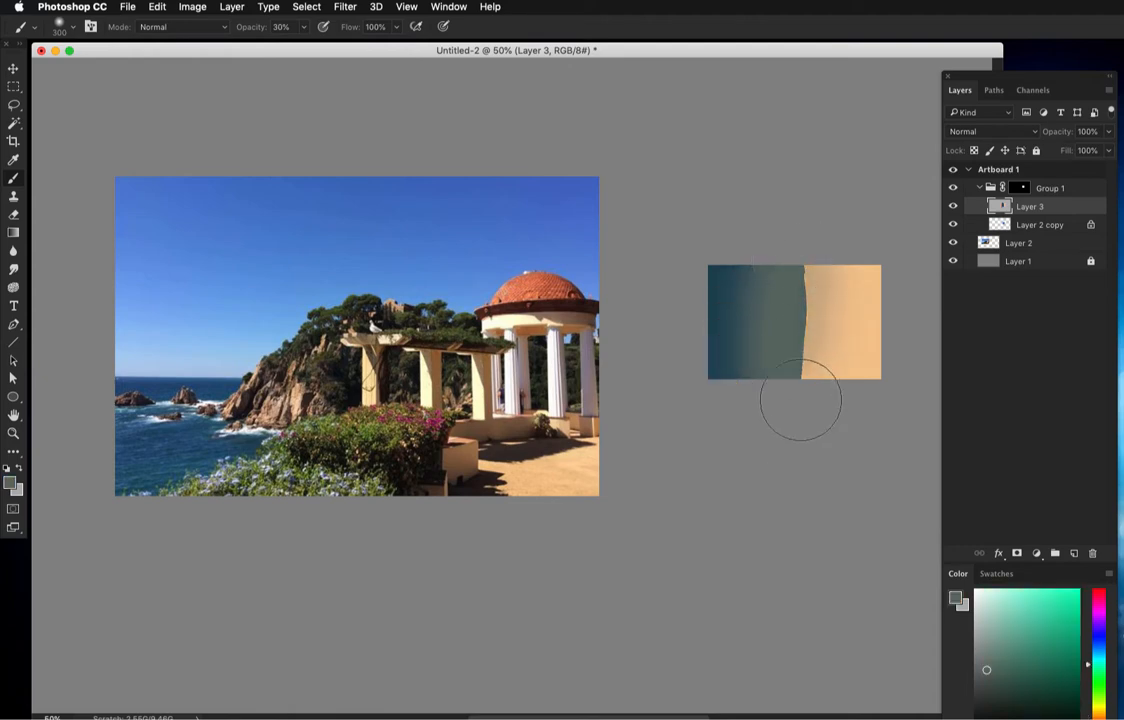
left_click(809, 341, "alt")
left_click_drag(788, 258, 783, 394)
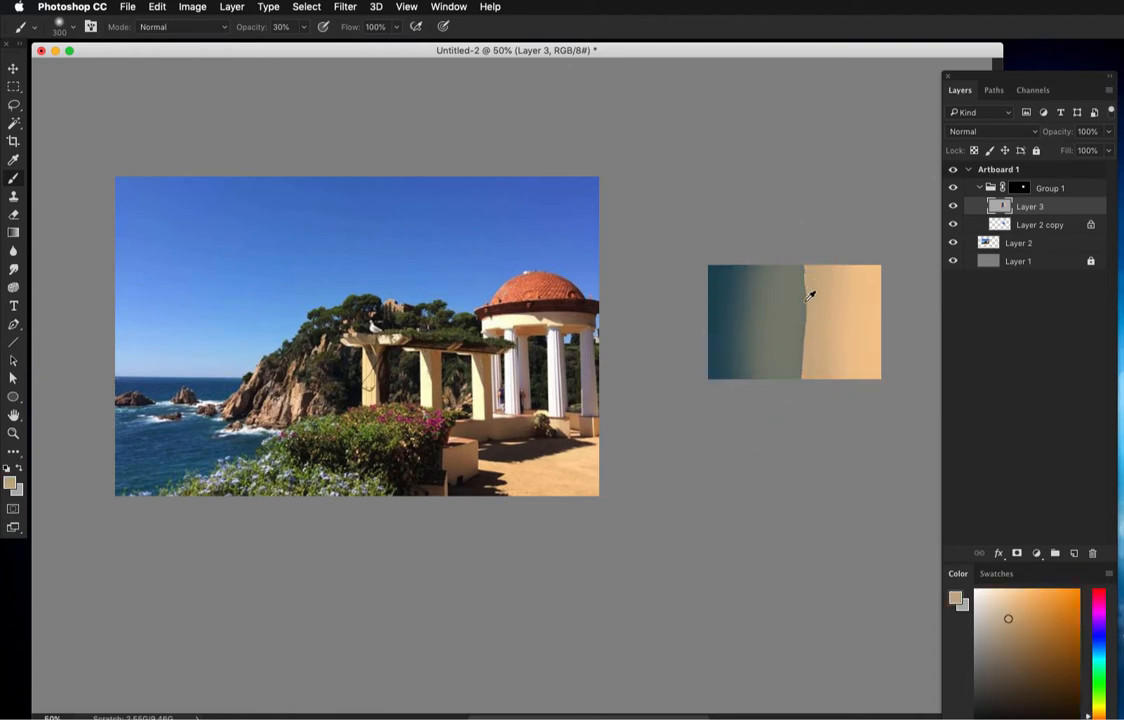
Soften the remaining hard edge in the rectangle's middle with strokes of olive and tan sampled beside it, at 30% opacity.
left_click(777, 333, "alt")
left_click_drag(800, 250, 798, 376)
left_click(800, 312, "alt")
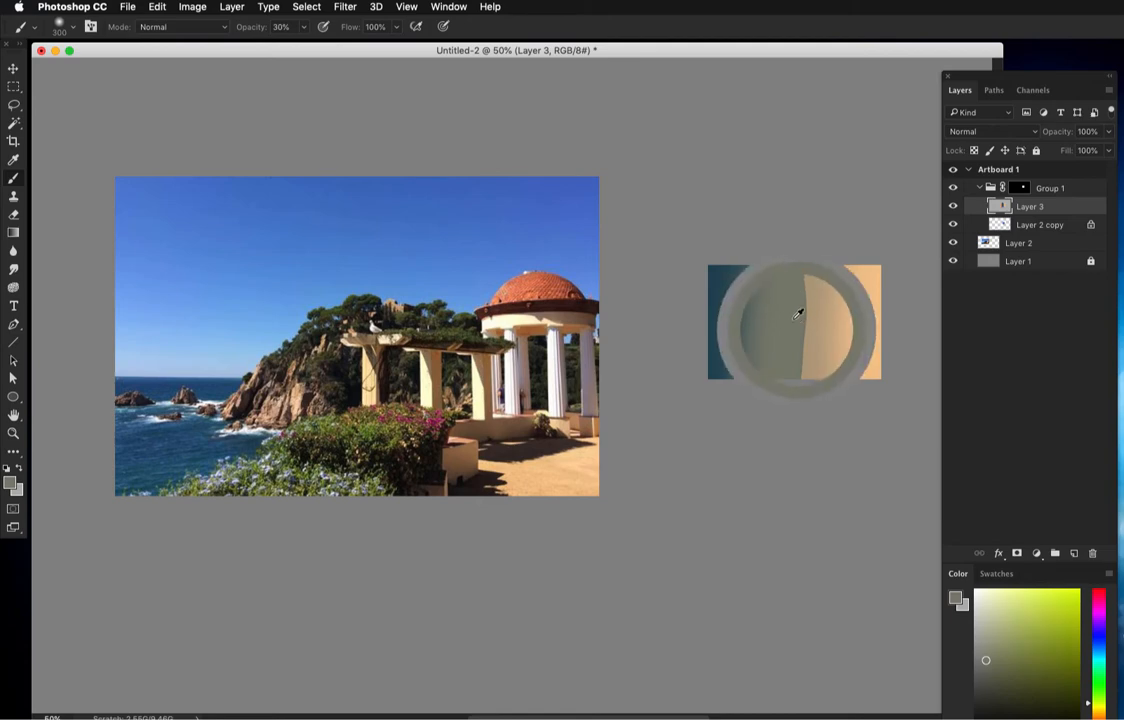
left_click_drag(802, 245, 792, 370)
left_click(815, 334, "alt")
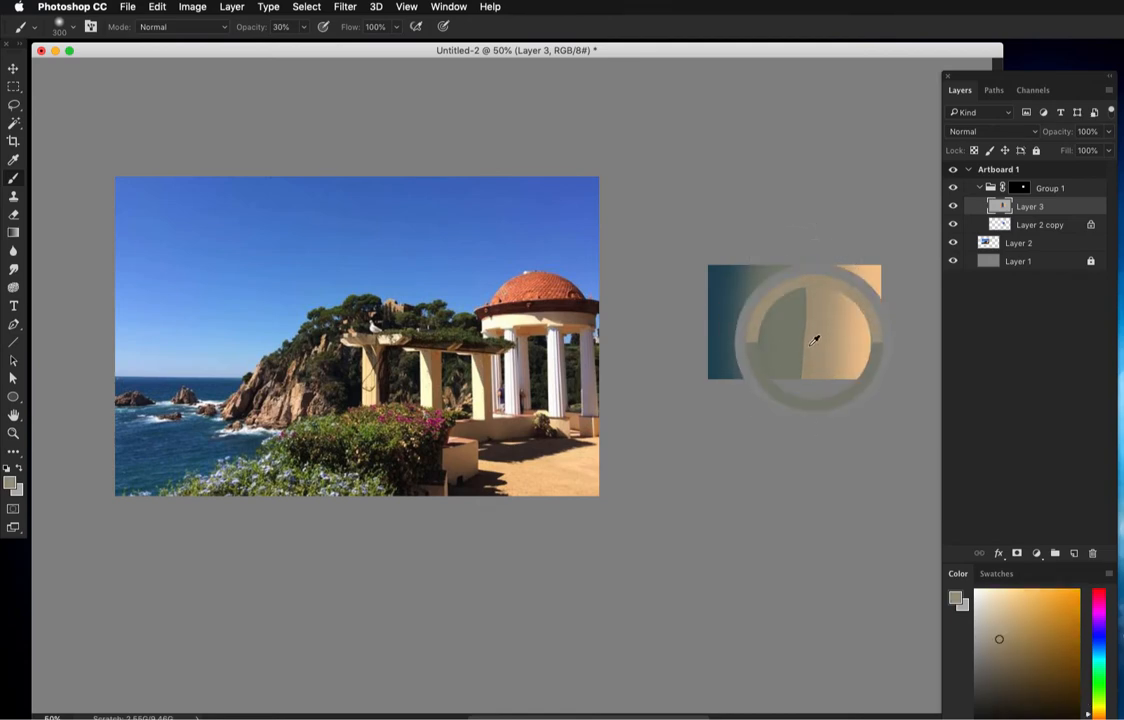
left_click(791, 342, "alt")
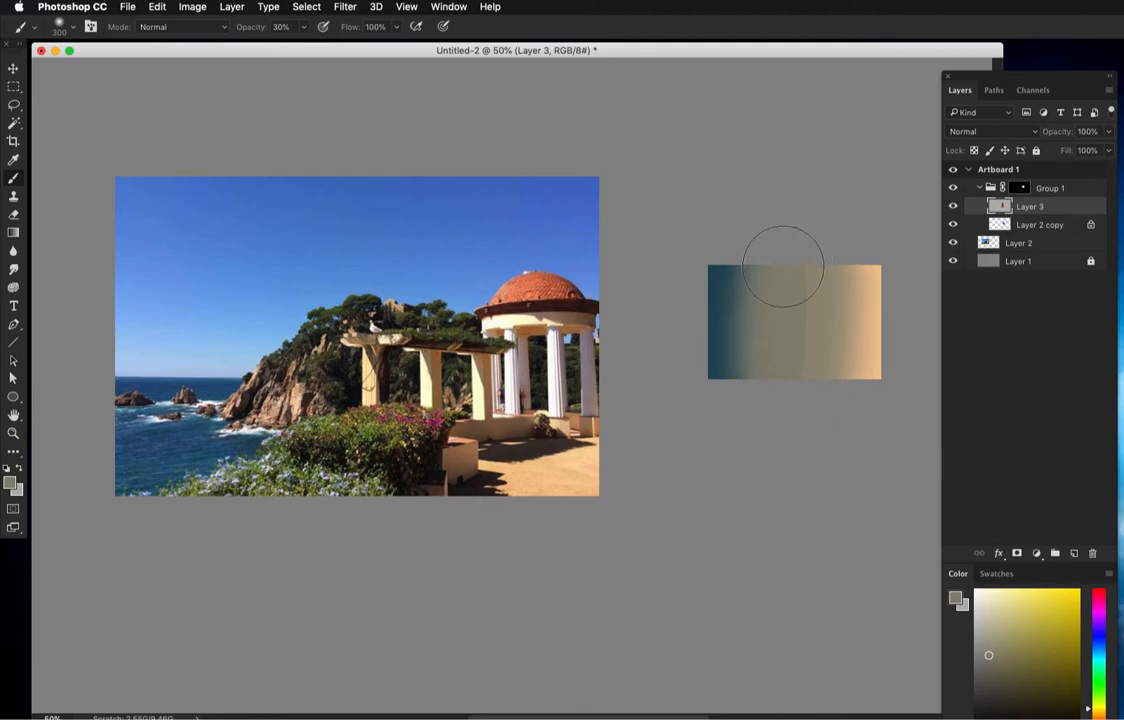
Smooth the whole teal-to-sand gradient by repeatedly sampling teal, grey-green and sand tones and brushing over the neighbouring bands at 30% opacity.
left_click(722, 337, "alt")
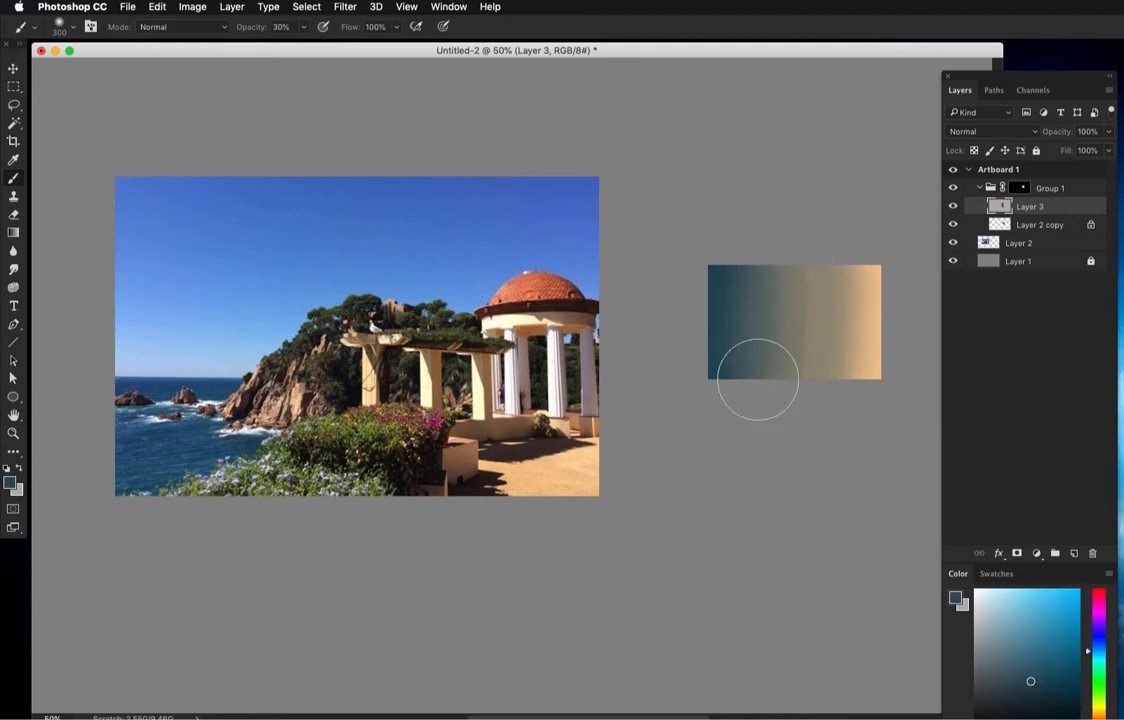
left_click(860, 335, "alt")
left_click(786, 333, "alt")
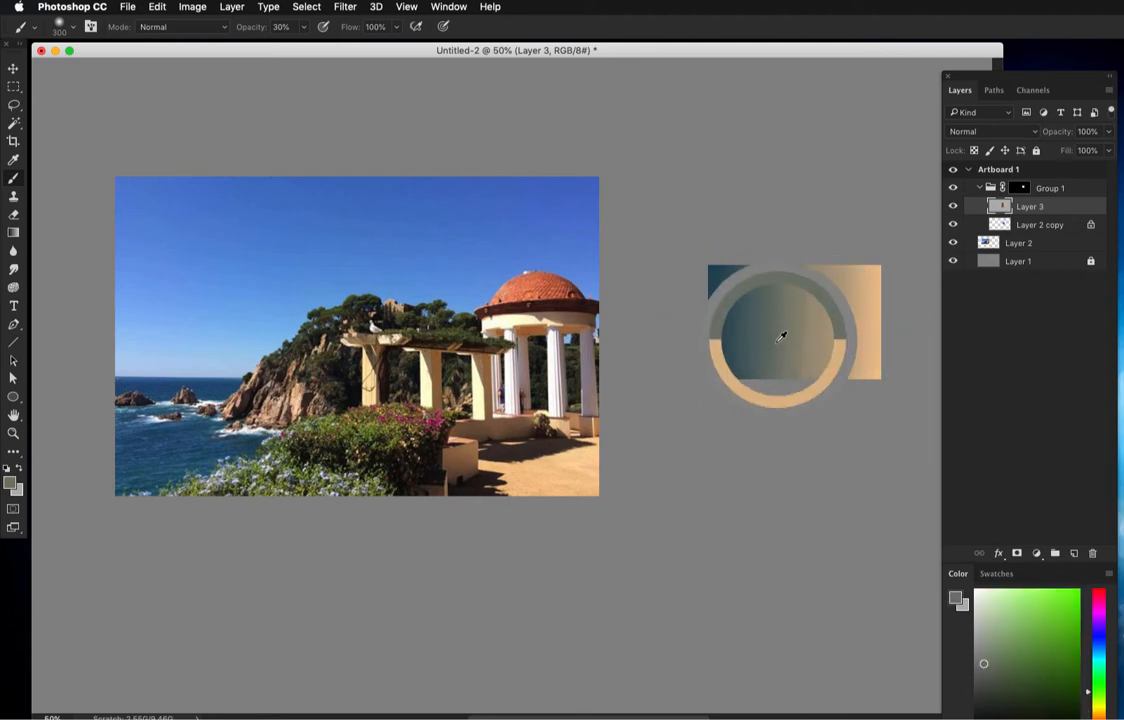
left_click(871, 334, "alt")
left_click(793, 332, "alt")
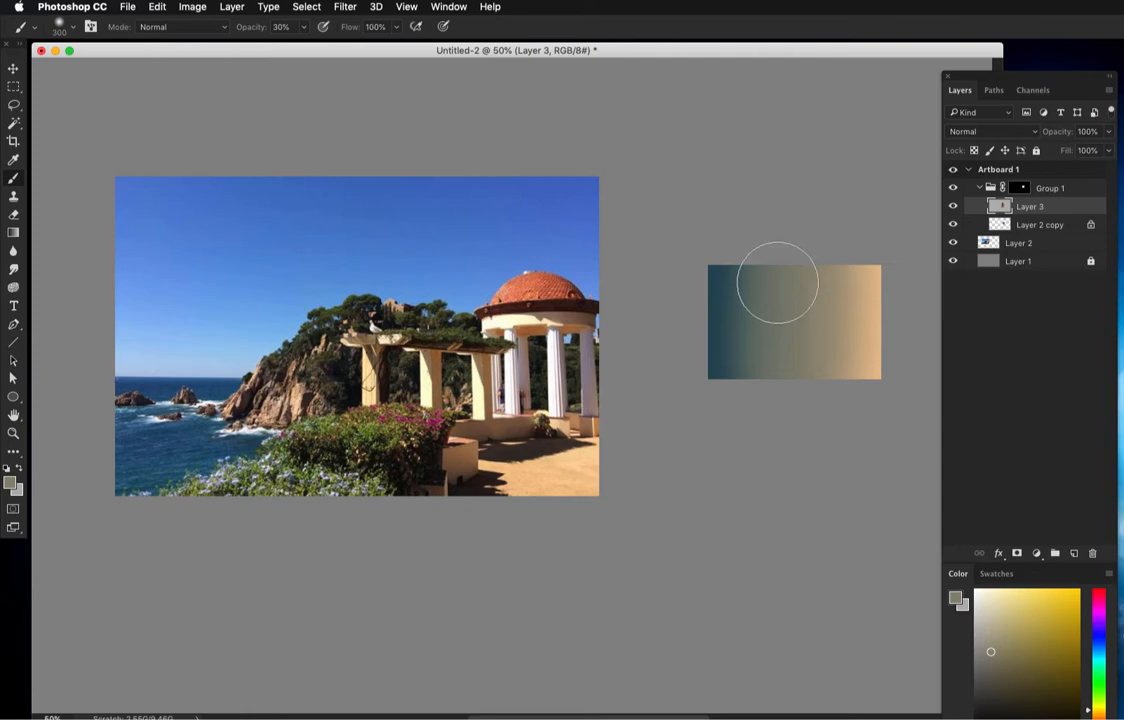
left_click(748, 339, "alt")
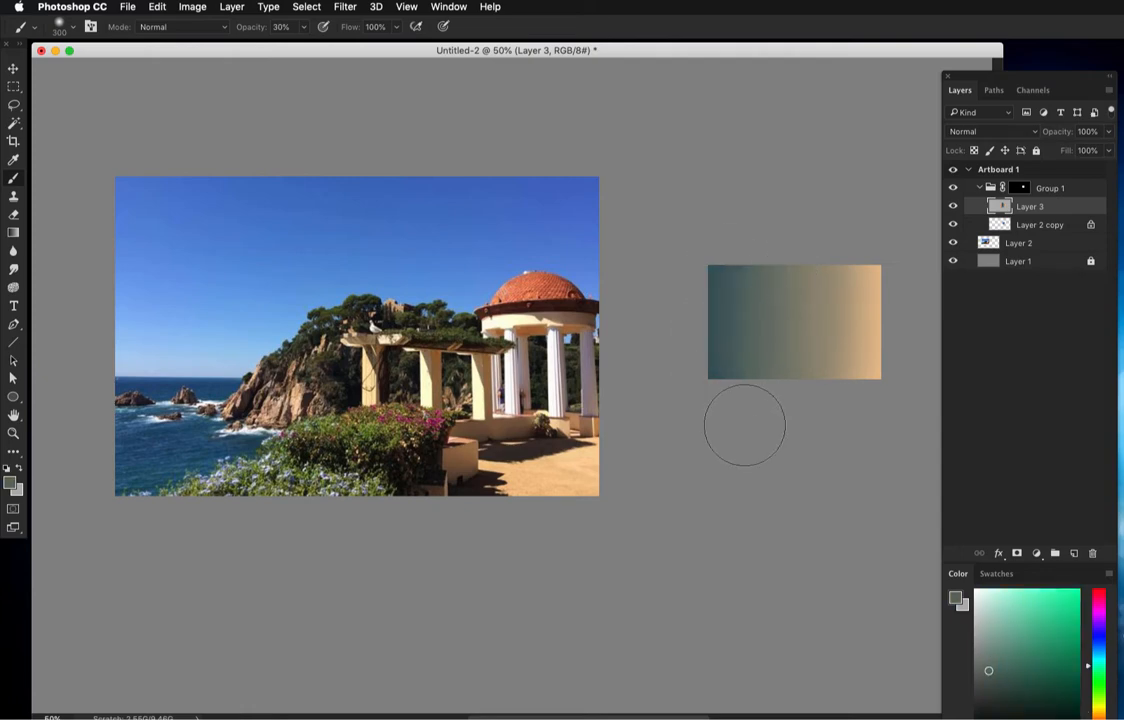
left_click(715, 372, "alt")
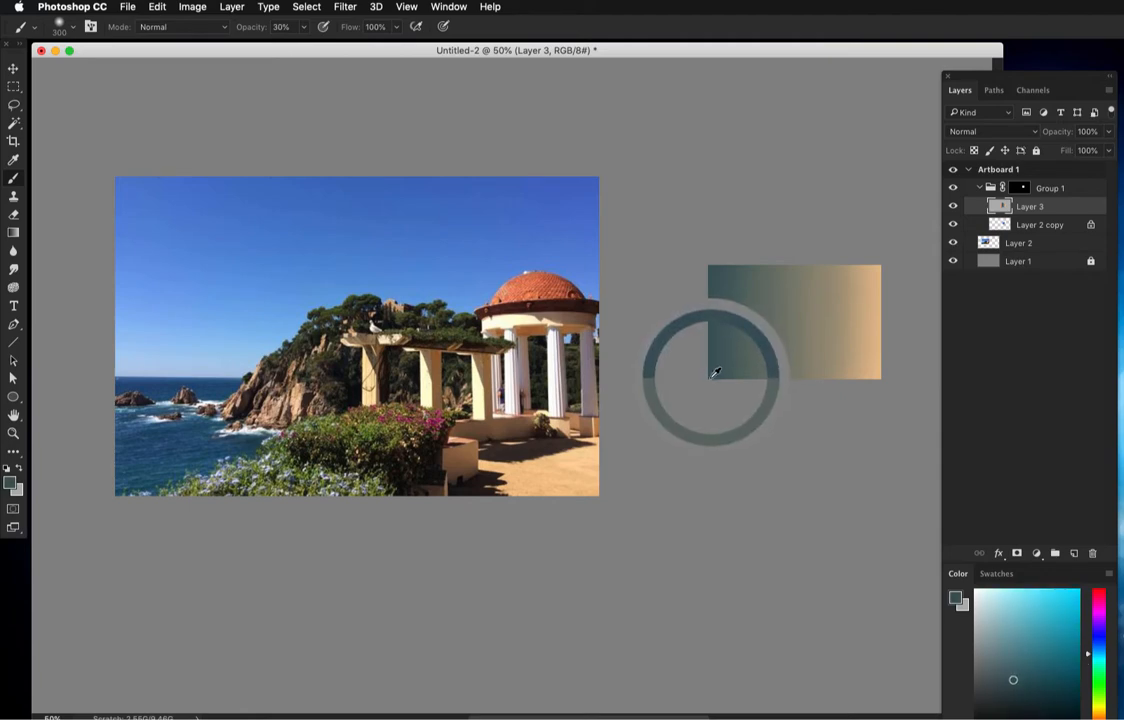
mouse_move(712, 372)
left_mouse_down()
mouse_move(715, 261)
mouse_move(710, 270)
left_mouse_up()
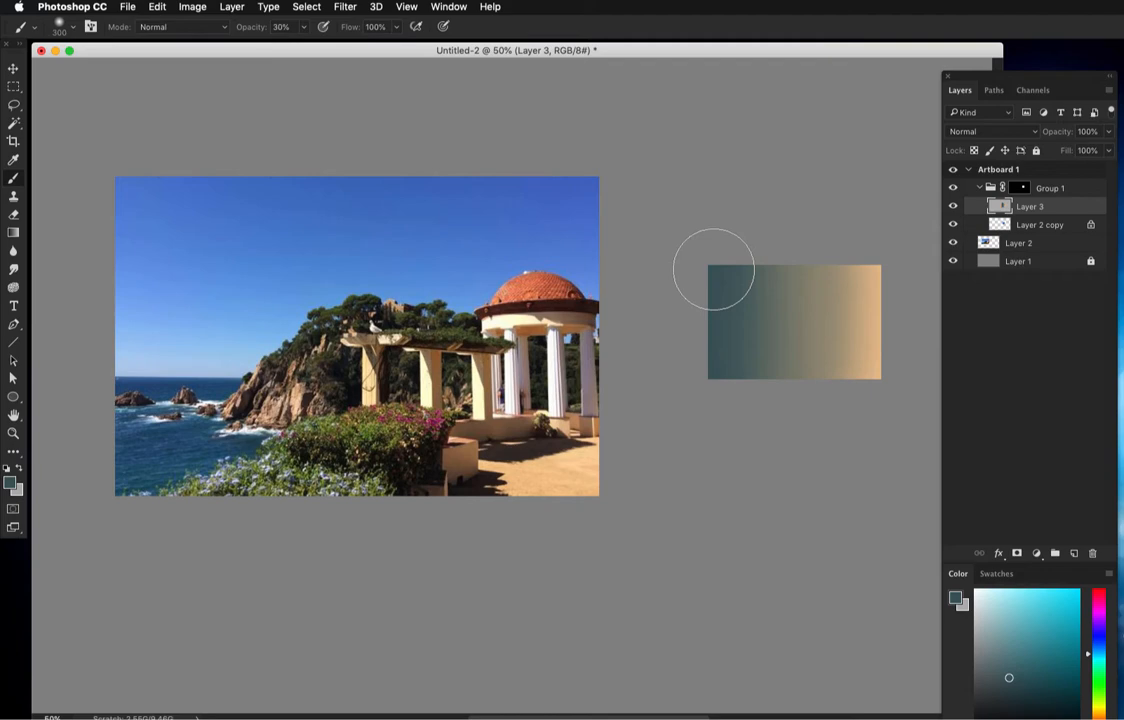
left_click(828, 352, "alt")
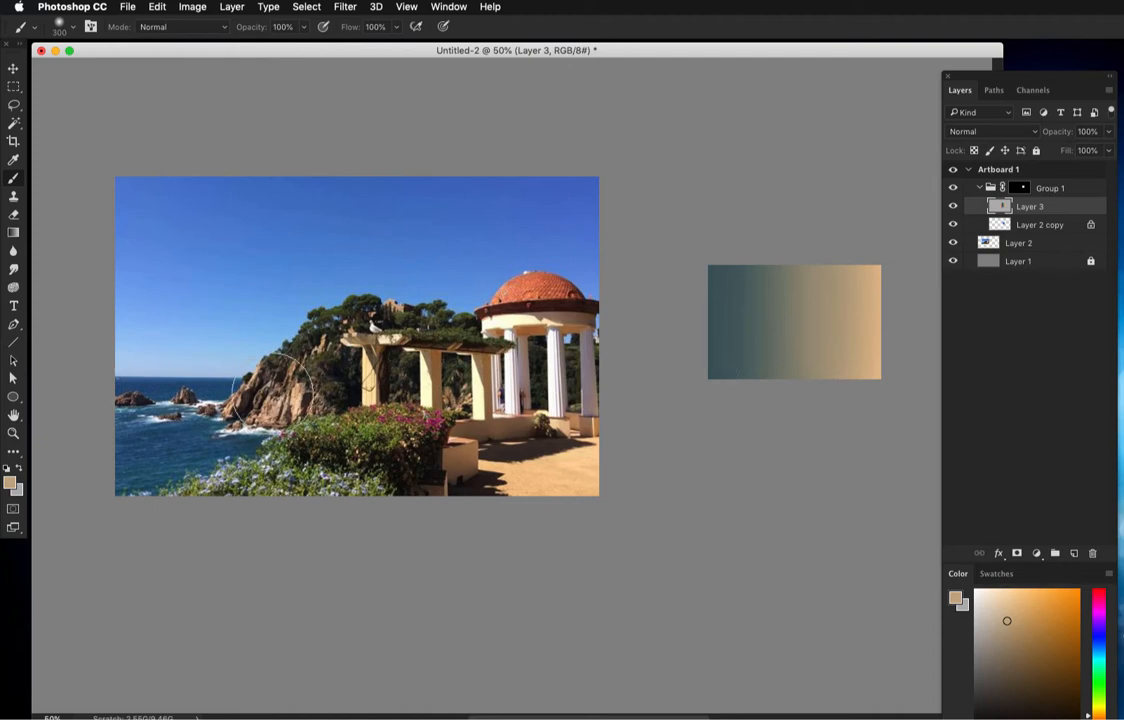
At 100% brush opacity, paint the rectangle's left half with pale blue sampled near the horizon and its right half with dark olive from the trees.
left_click(205, 362, "alt")
mouse_move(704, 262)
left_mouse_down()
mouse_move(717, 248)
mouse_move(733, 426)
mouse_move(753, 226)
mouse_move(775, 516)
left_mouse_up()
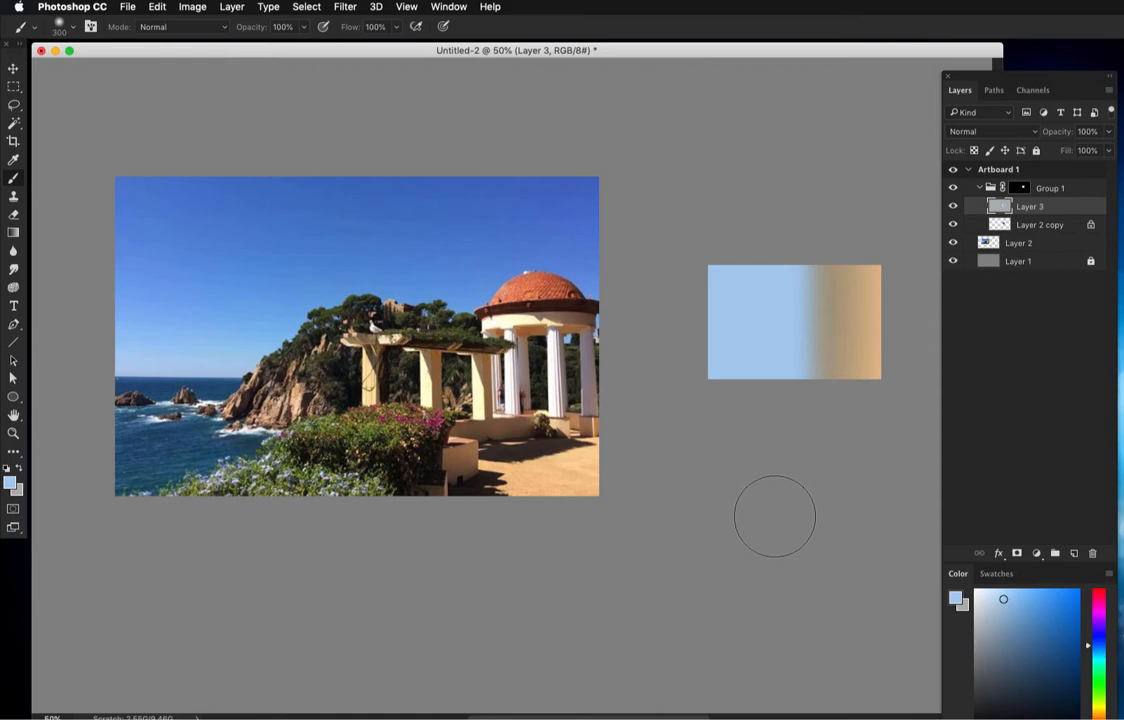
mouse_move(413, 288)
left_mouse_down()
mouse_move(462, 314)
mouse_move(455, 300)
left_mouse_up()
mouse_move(810, 390)
left_mouse_down()
mouse_move(853, 233)
mouse_move(838, 366)
left_mouse_up()
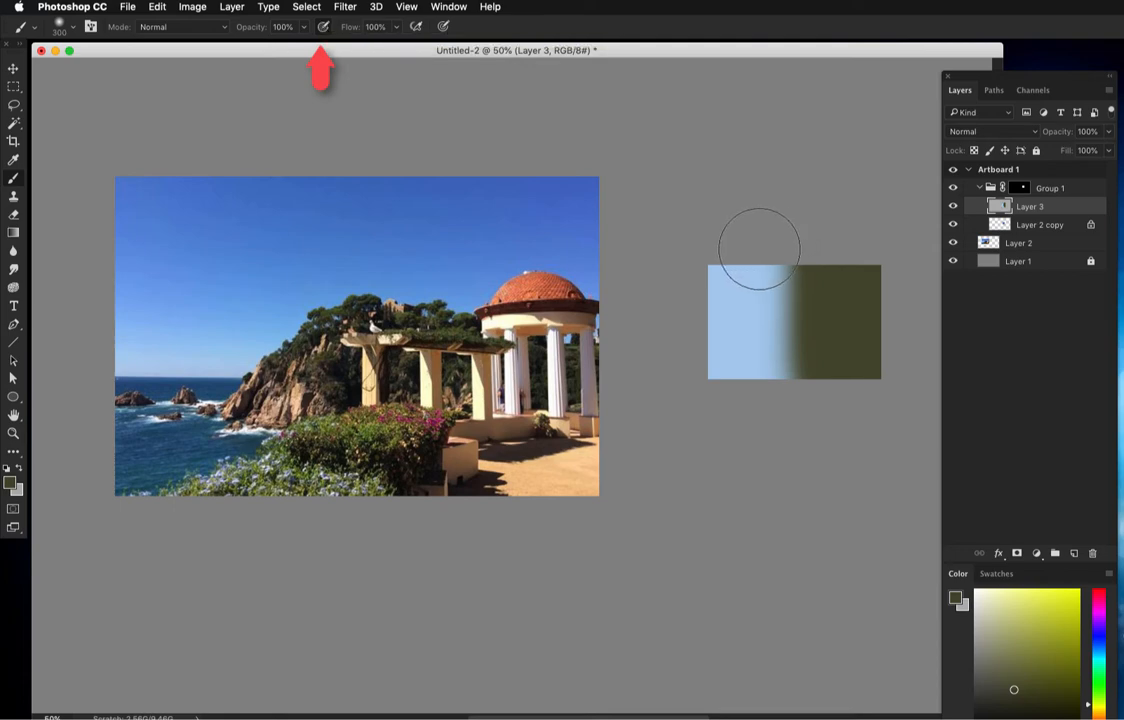
With pen pressure controlling opacity, blend pale blue into dark olive by repeatedly sampling intermediate tones and brushing over the transition.
left_click(793, 329, "alt")
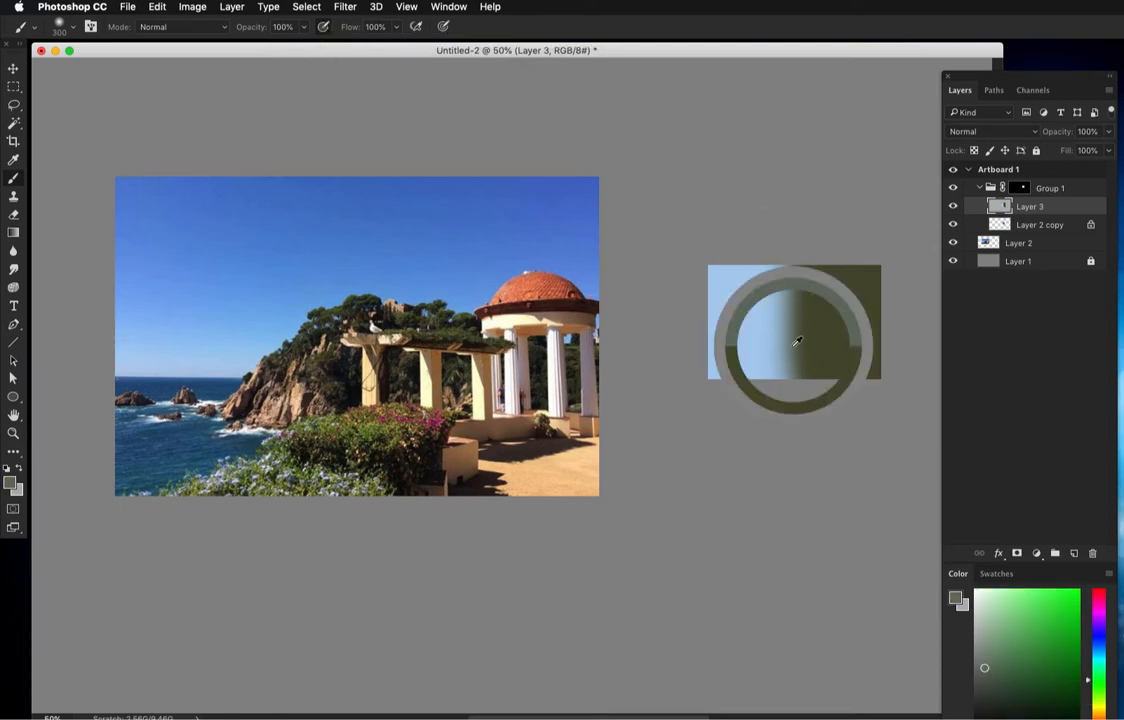
mouse_move(795, 245)
left_mouse_down()
mouse_move(783, 437)
mouse_move(802, 249)
mouse_move(801, 406)
left_mouse_up()
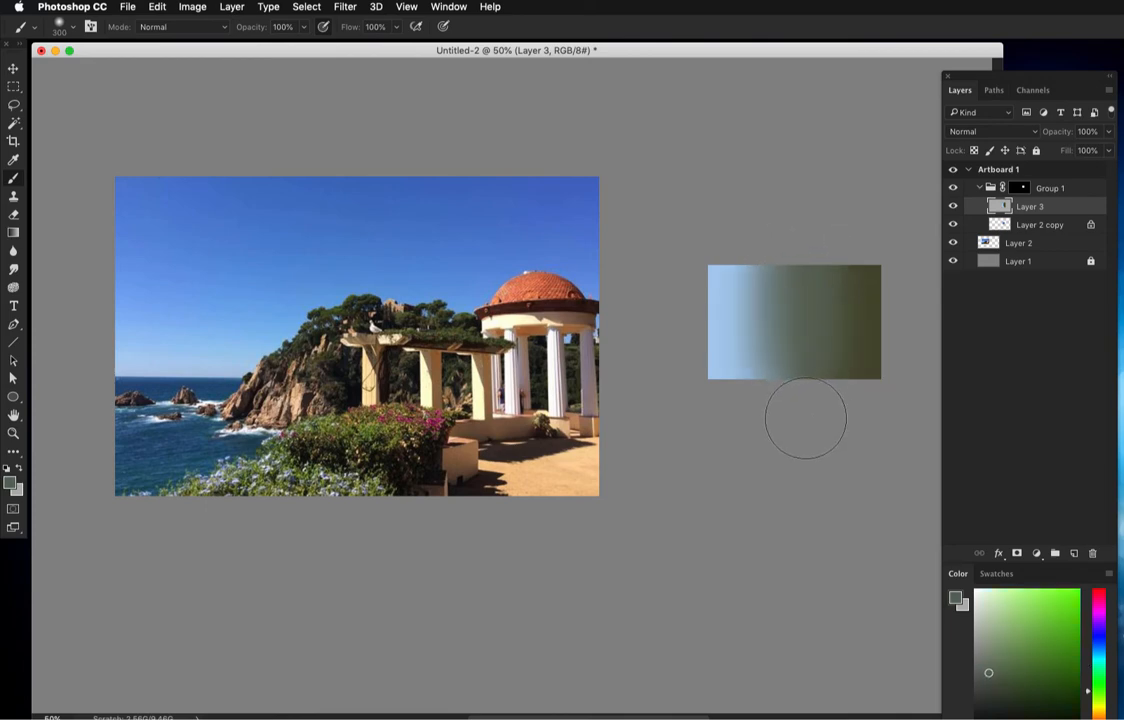
left_click(758, 334, "alt")
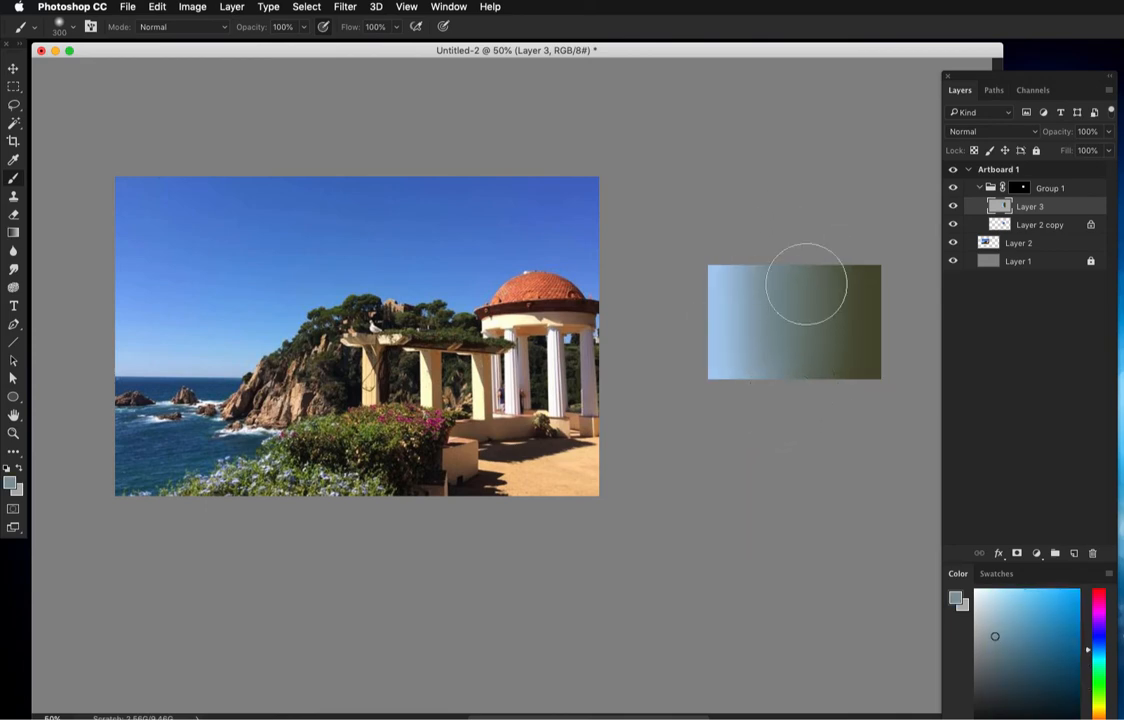
left_click(830, 353, "alt")
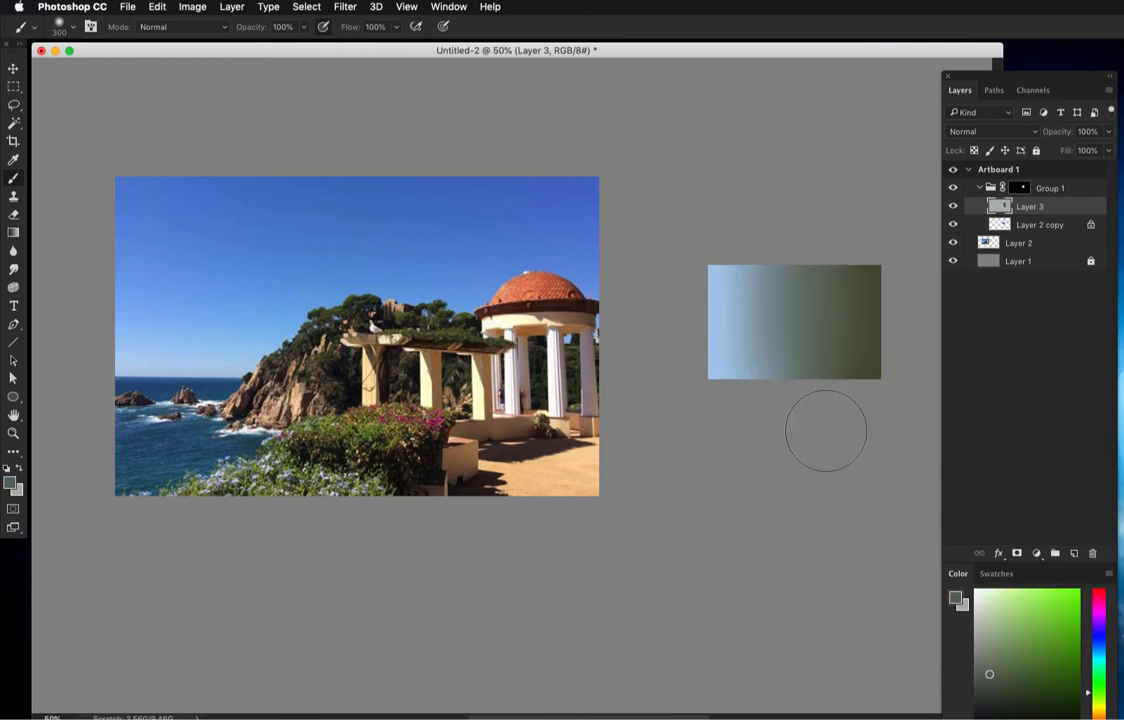
left_click(795, 329, "alt")
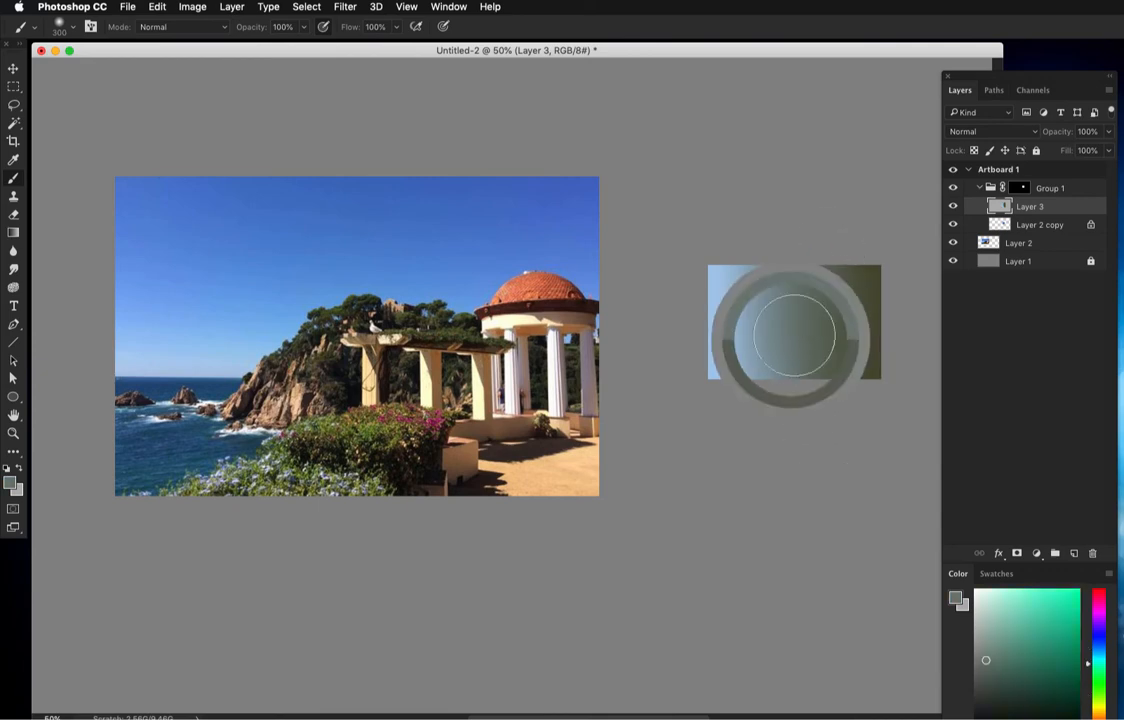
left_click(736, 327, "alt")
left_click(765, 316, "alt")
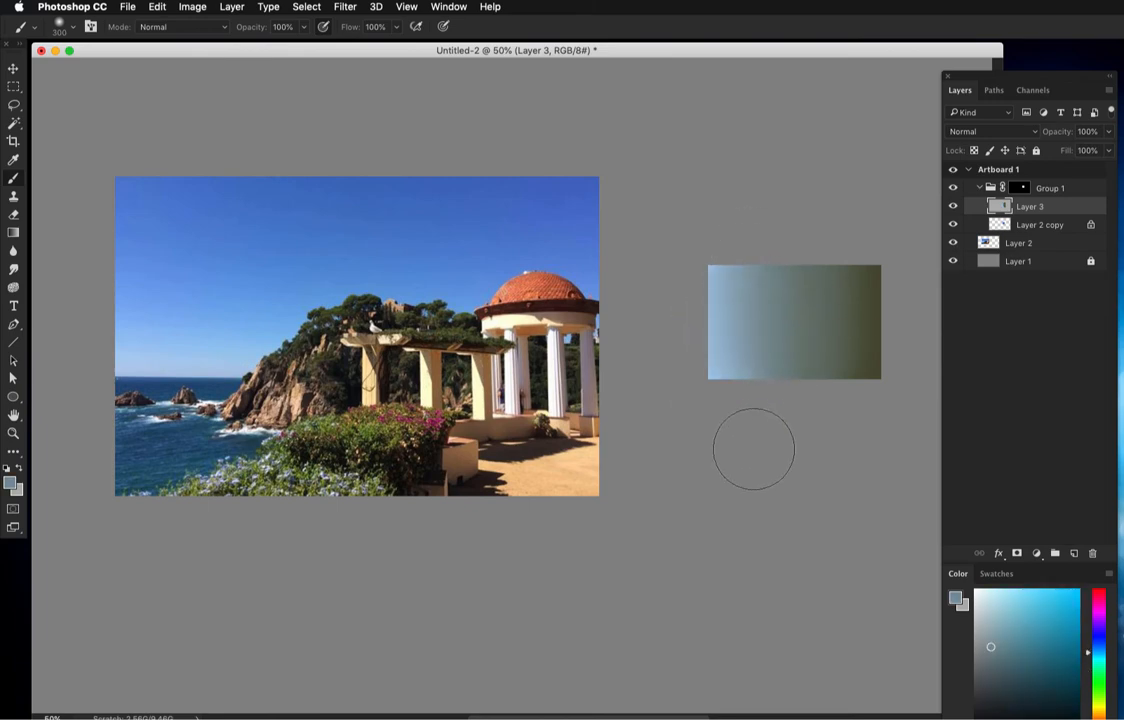
left_click(821, 285, "alt")
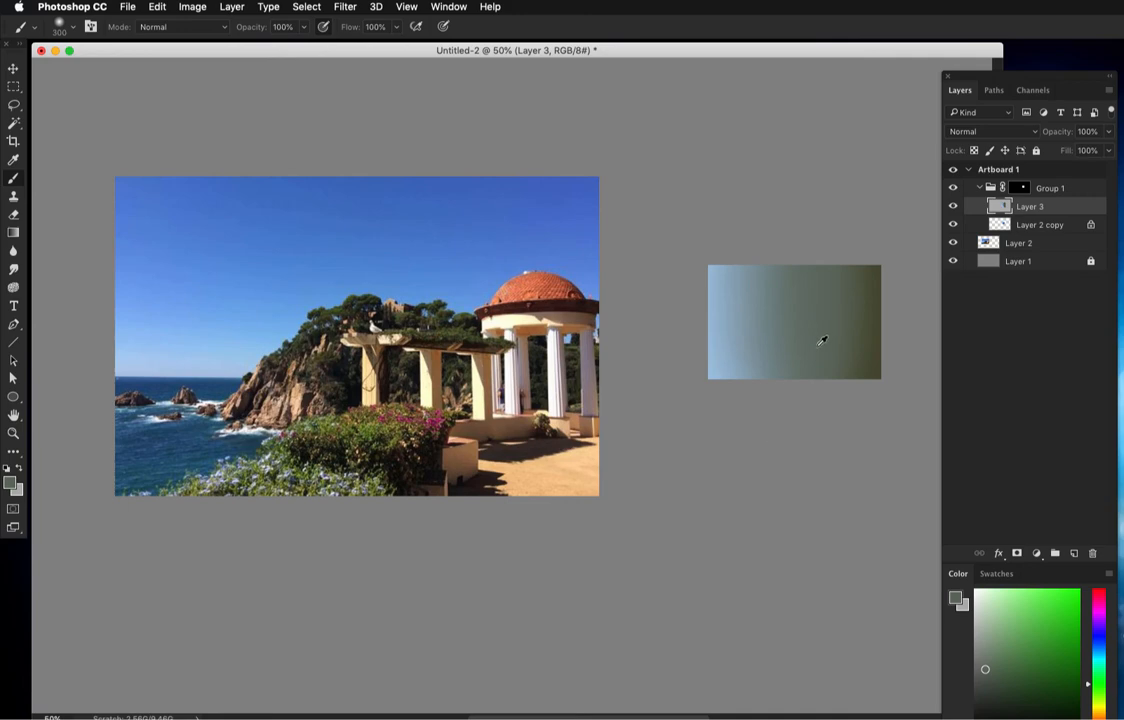